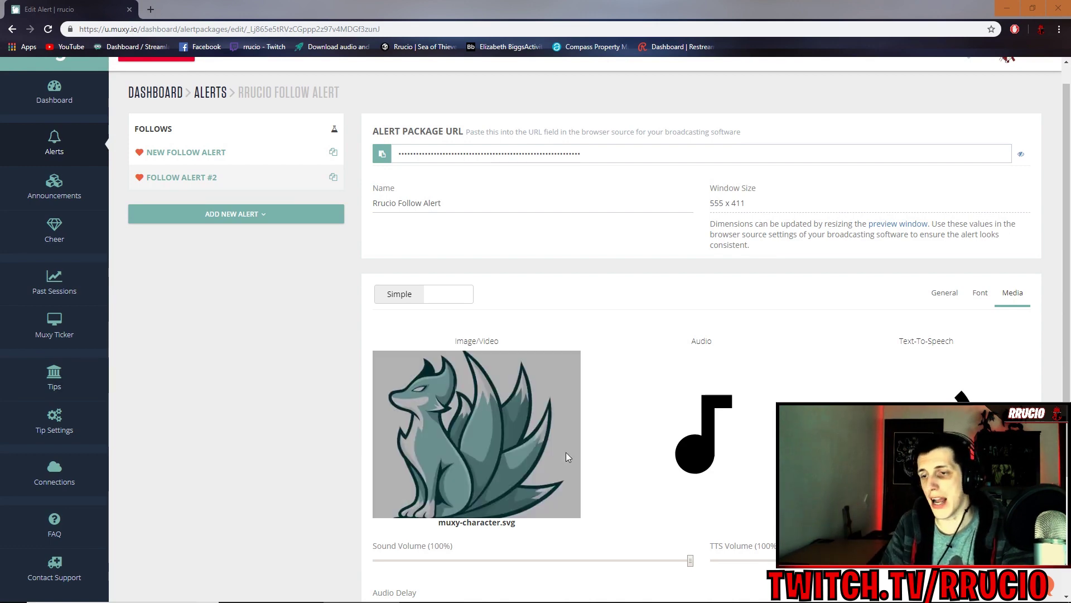
Step: Swap the follow alert's fox image for the uploaded 'logo alert webm.webm' video
mouse_move(476, 434)
click(456, 434)
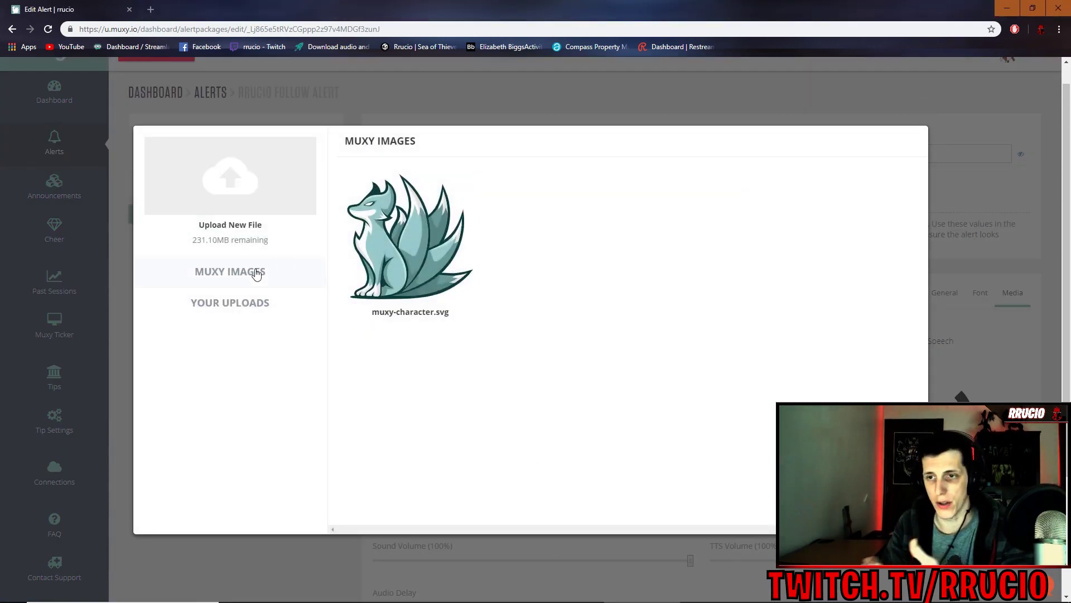
click(234, 306)
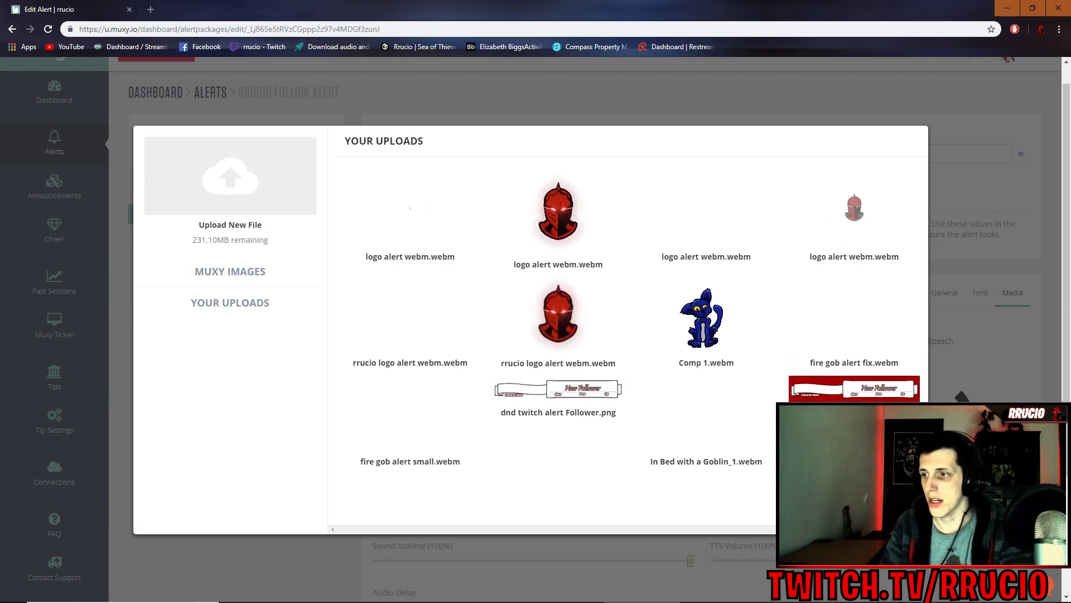
mouse_move(410, 209)
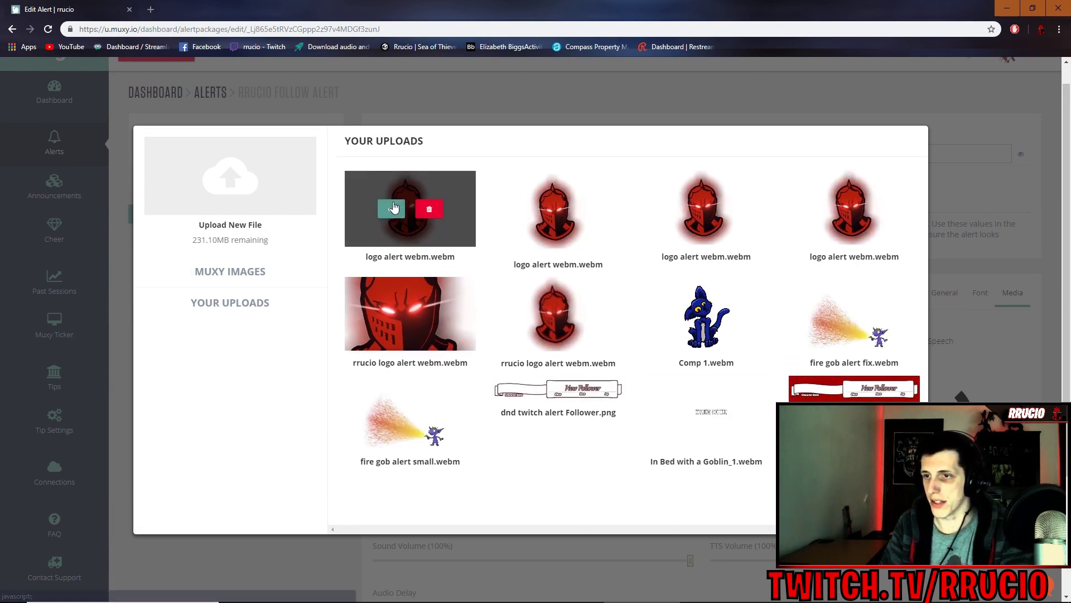
click(392, 209)
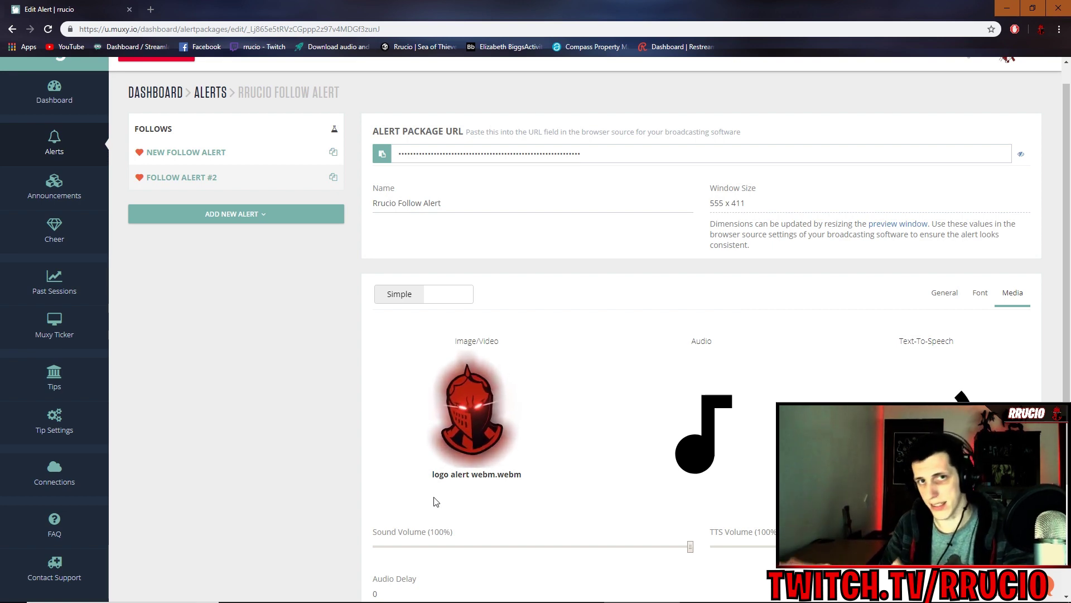
scroll(110, 400, down, 2)
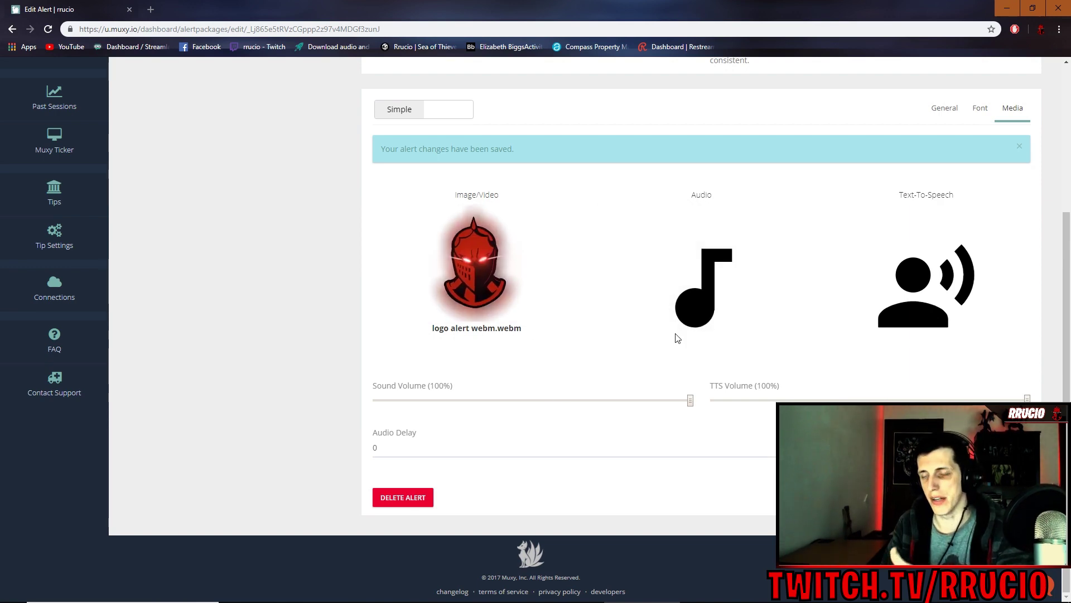
click(400, 107)
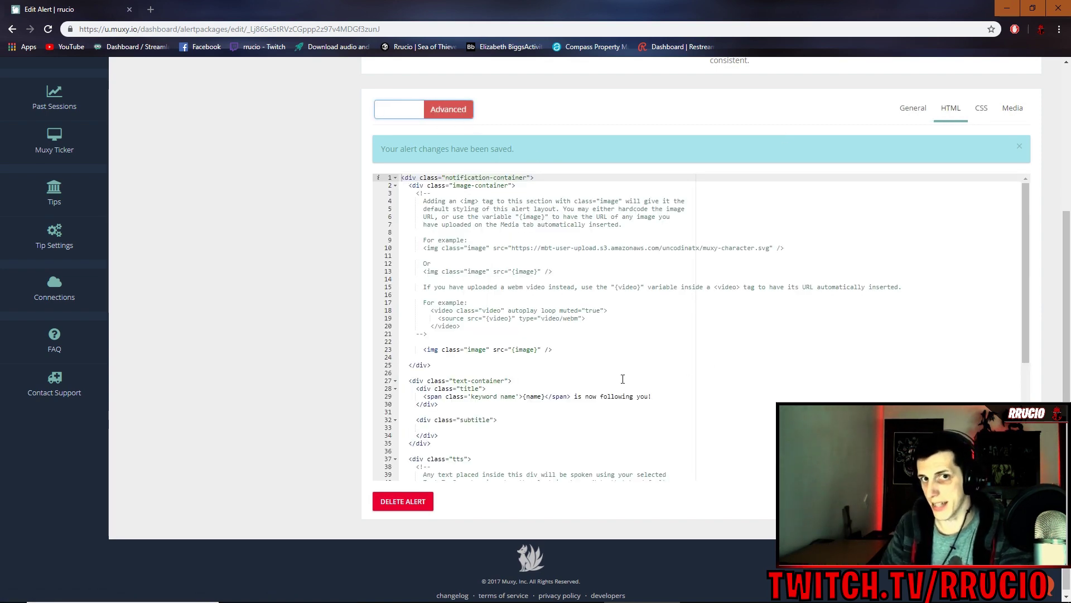
scroll(394, 316, up, 5)
scroll(505, 351, down, 3)
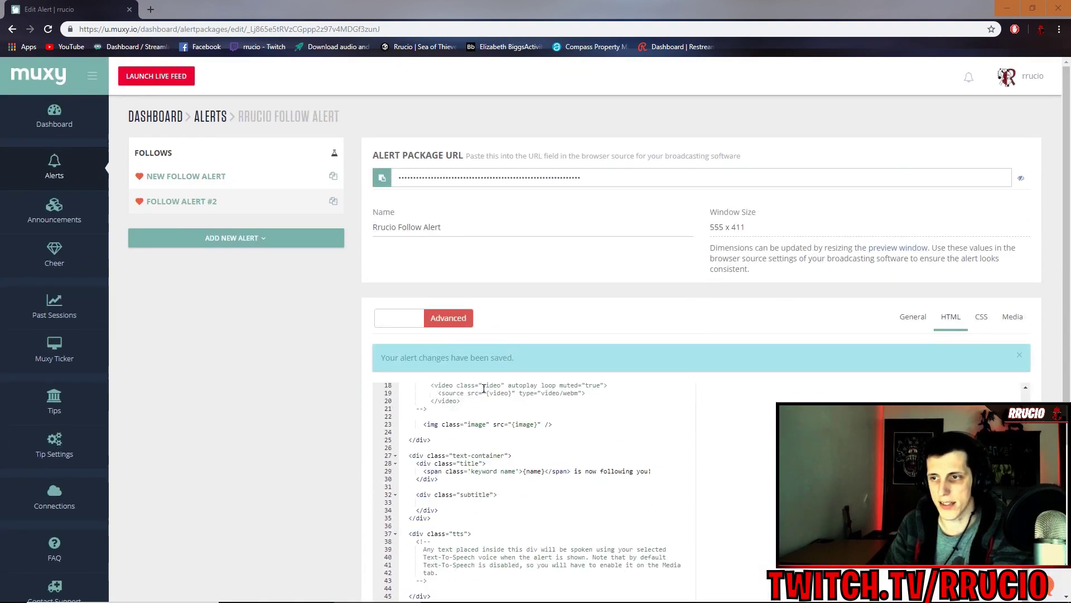
scroll(503, 352, down, 5)
scroll(594, 346, up, 2)
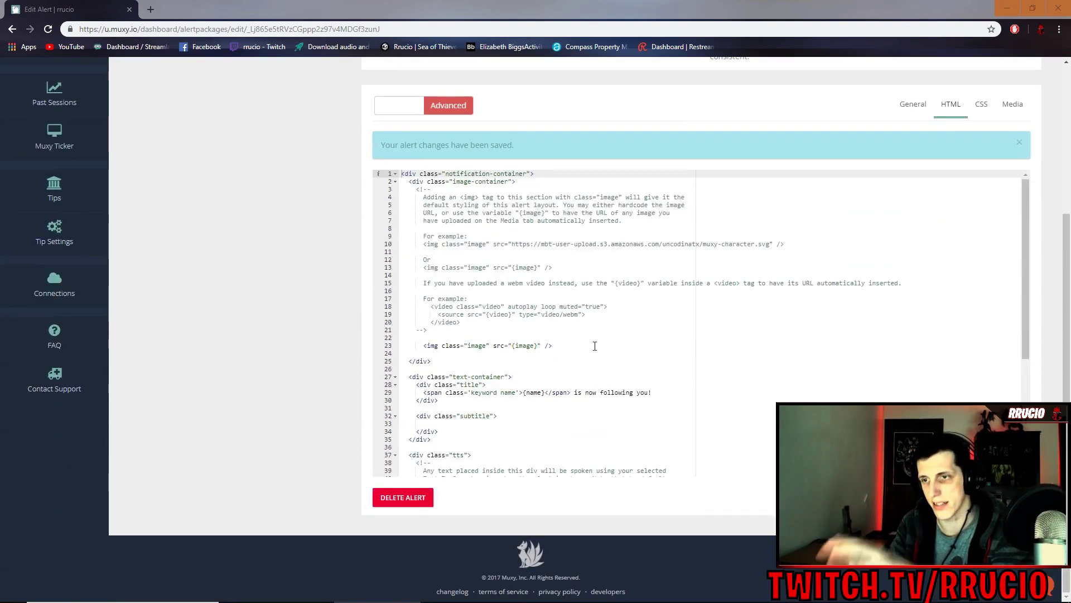
scroll(590, 346, up, 2)
scroll(256, 374, down, 3)
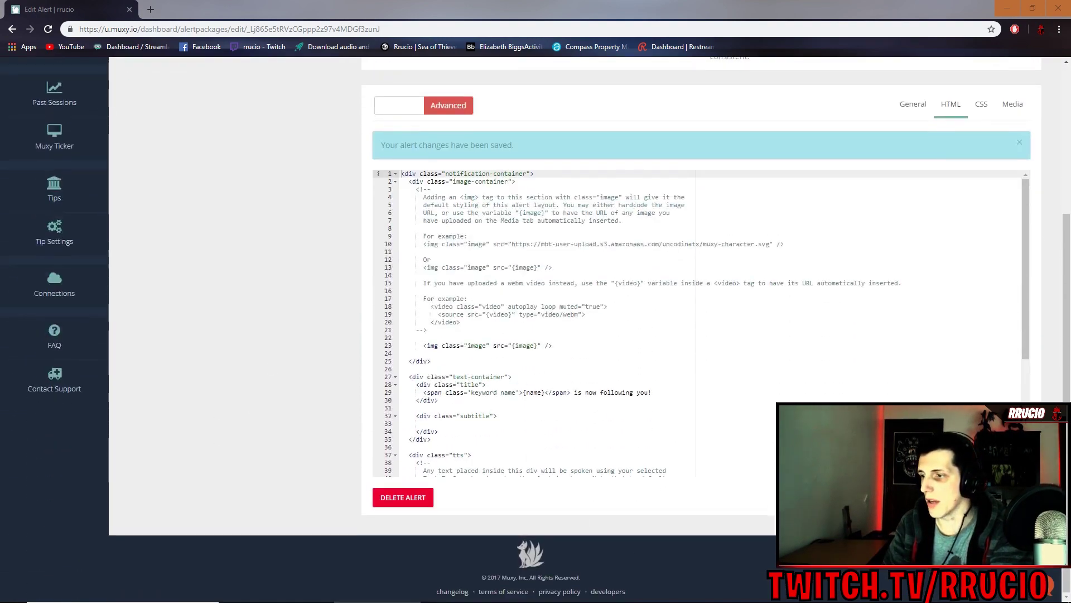
Step: Preview the alert showing only 'is now following you!', then return to the editor
click(398, 105)
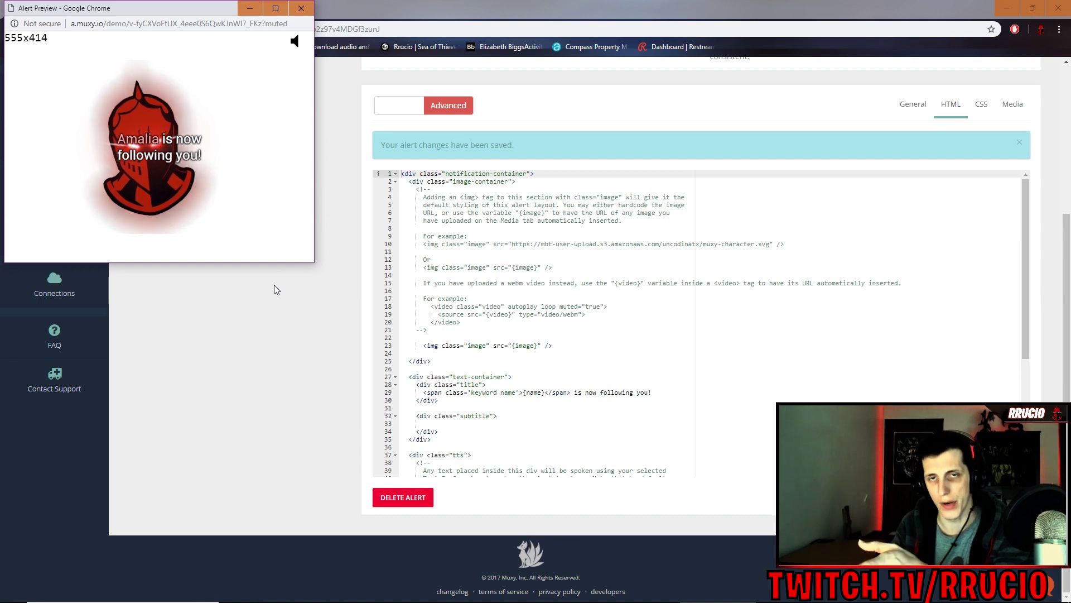
scroll(224, 405, up, 2)
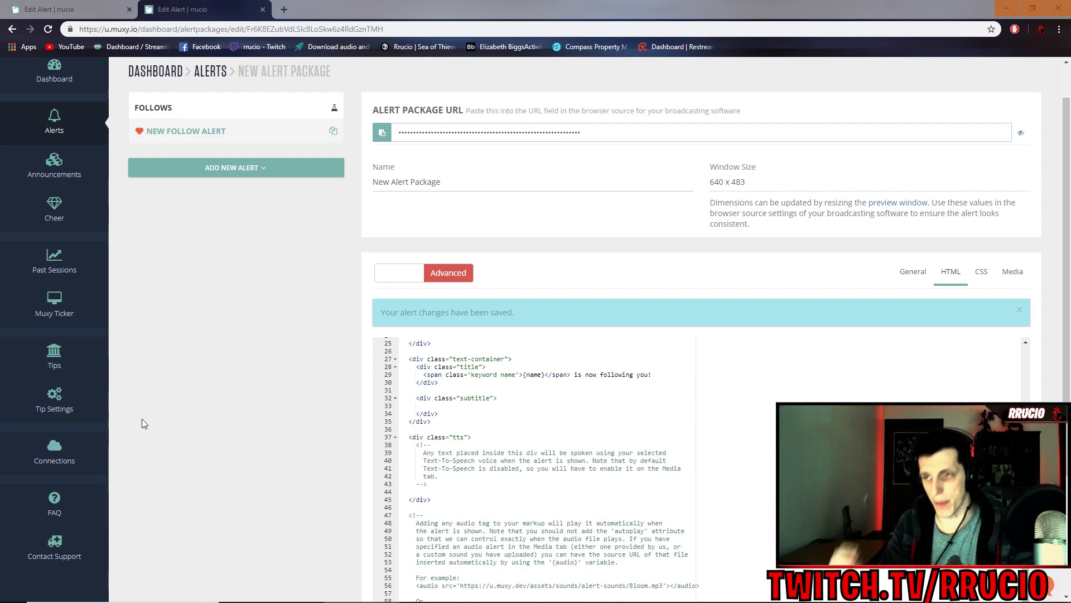
scroll(702, 377, down, 3)
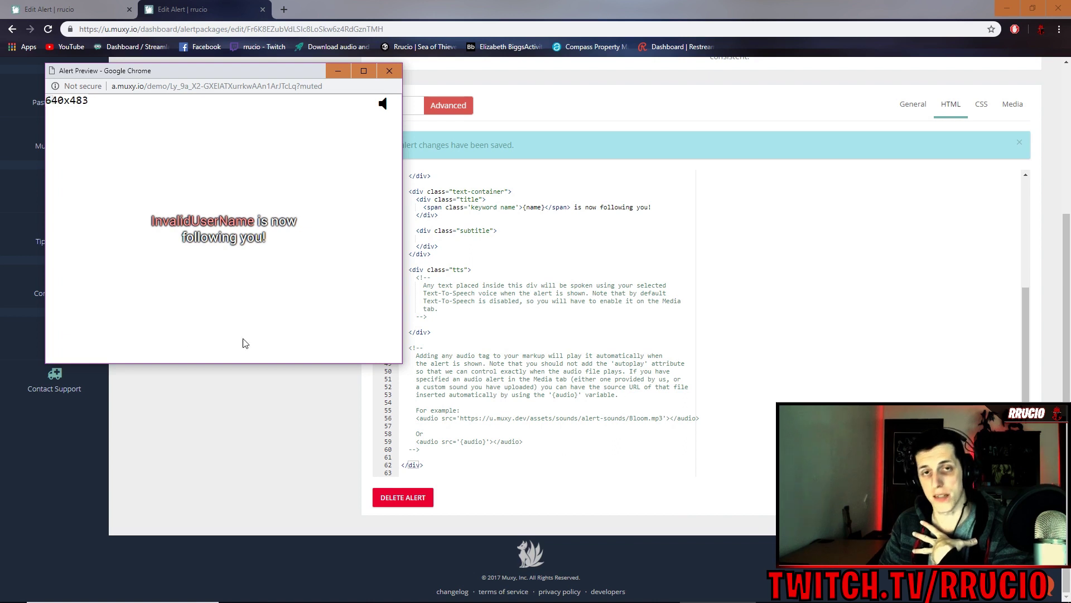
click(247, 483)
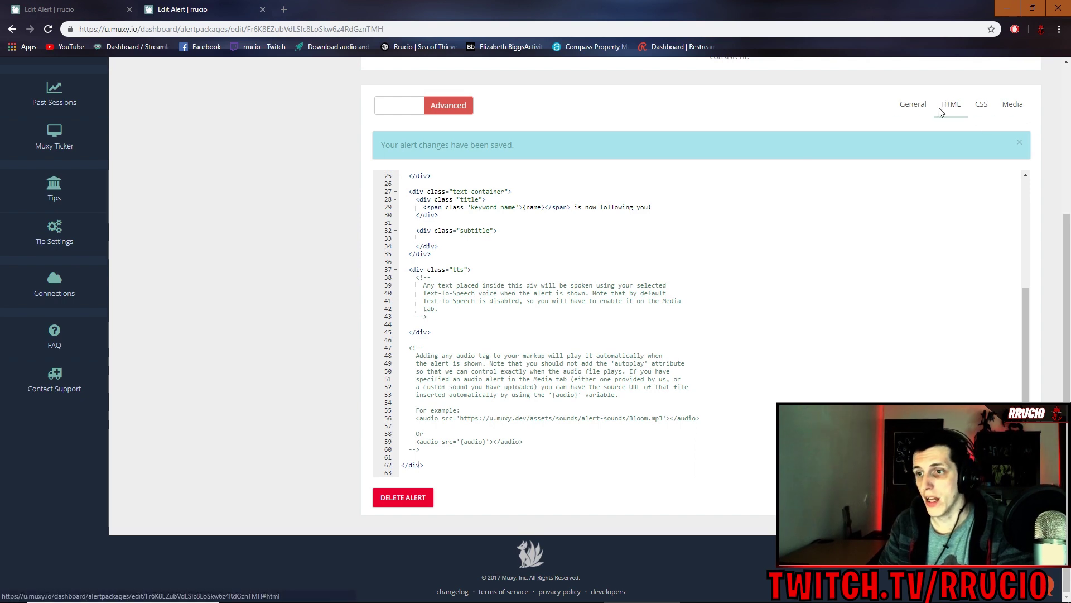
scroll(459, 284, up, 5)
scroll(468, 294, up, 5)
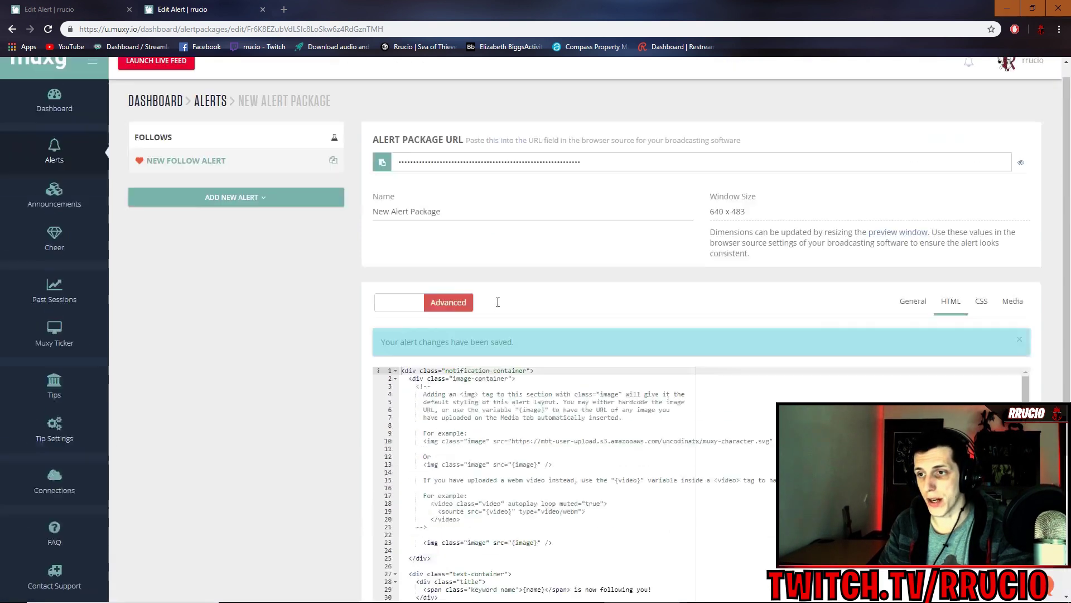
scroll(494, 313, down, 3)
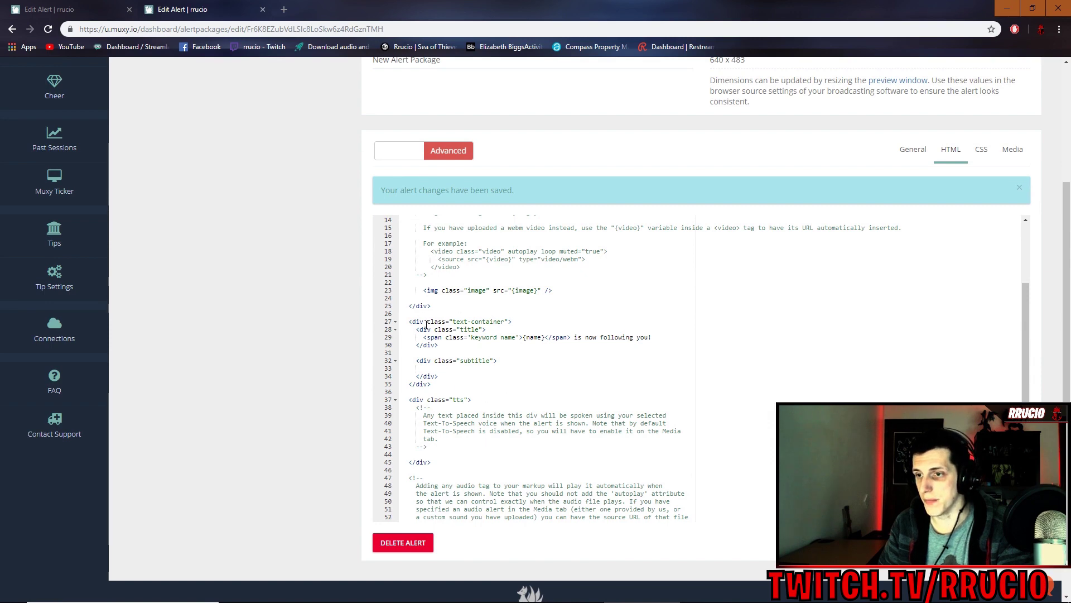
scroll(426, 326, up, 2)
scroll(467, 337, up, 2)
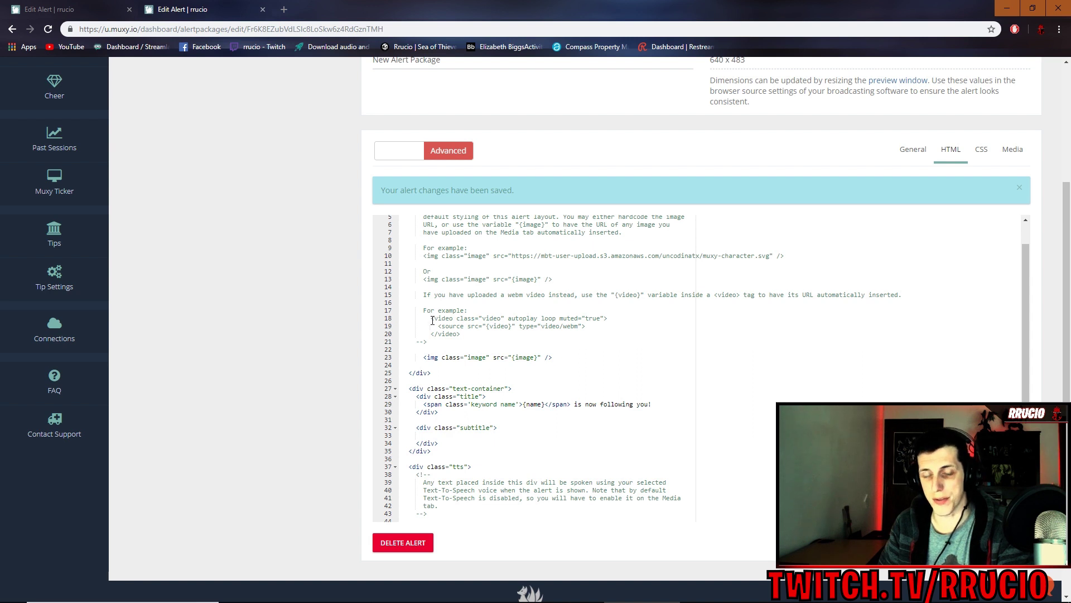
Step: Paste the example <video> block over the <img> line and preview the alert
drag(432, 319, 470, 333)
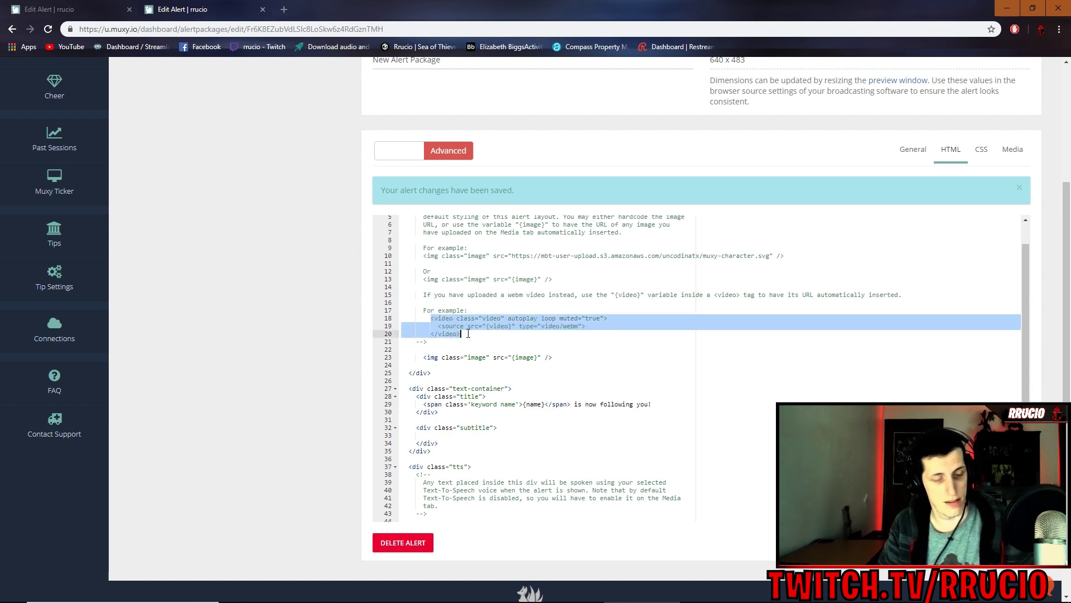
drag(425, 358, 536, 359)
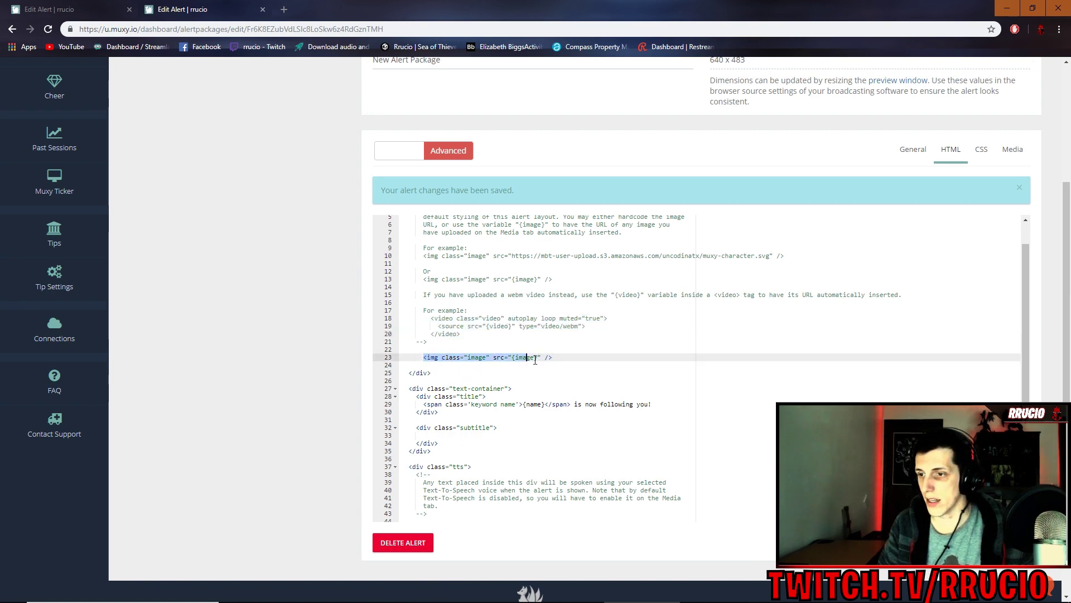
text(<video class="video" autoplay loop muted="true">         <source src="{video}" type="video/webm">       </video>)
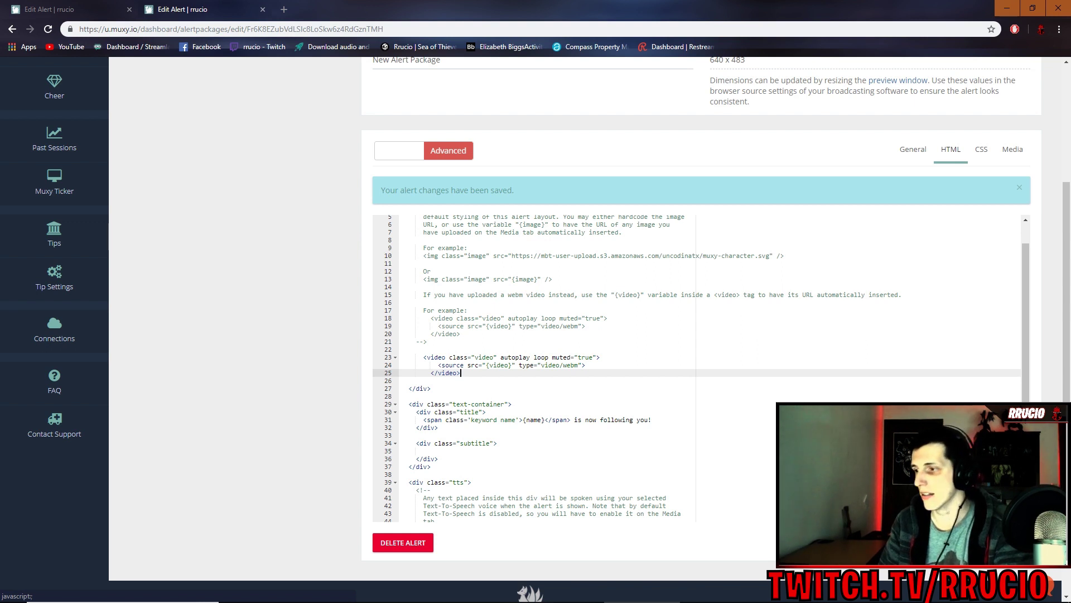
scroll(702, 369, up, 1)
scroll(702, 369, down, 1)
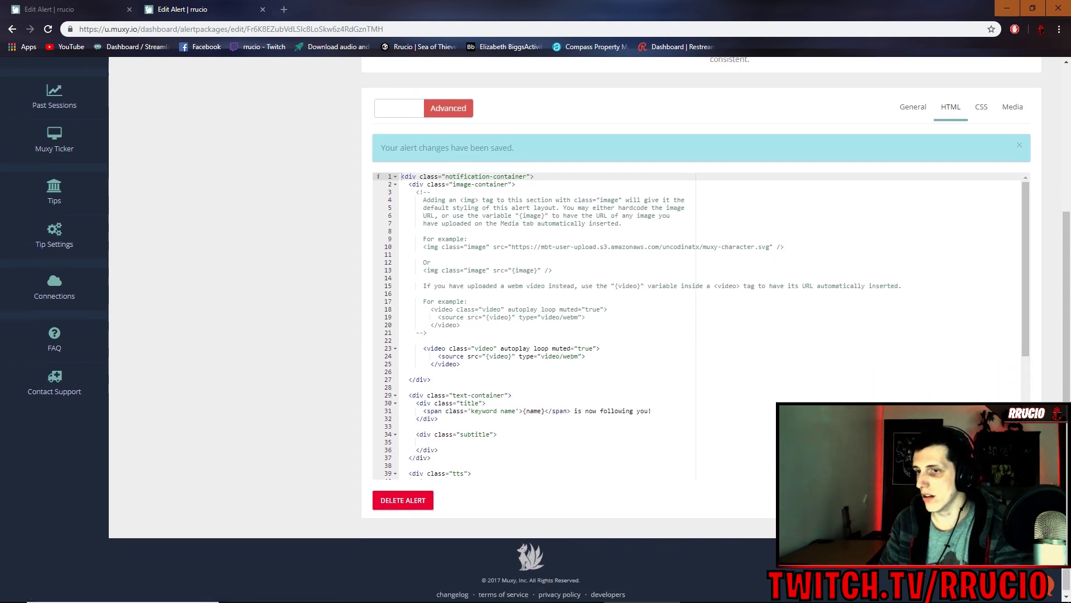
click(399, 105)
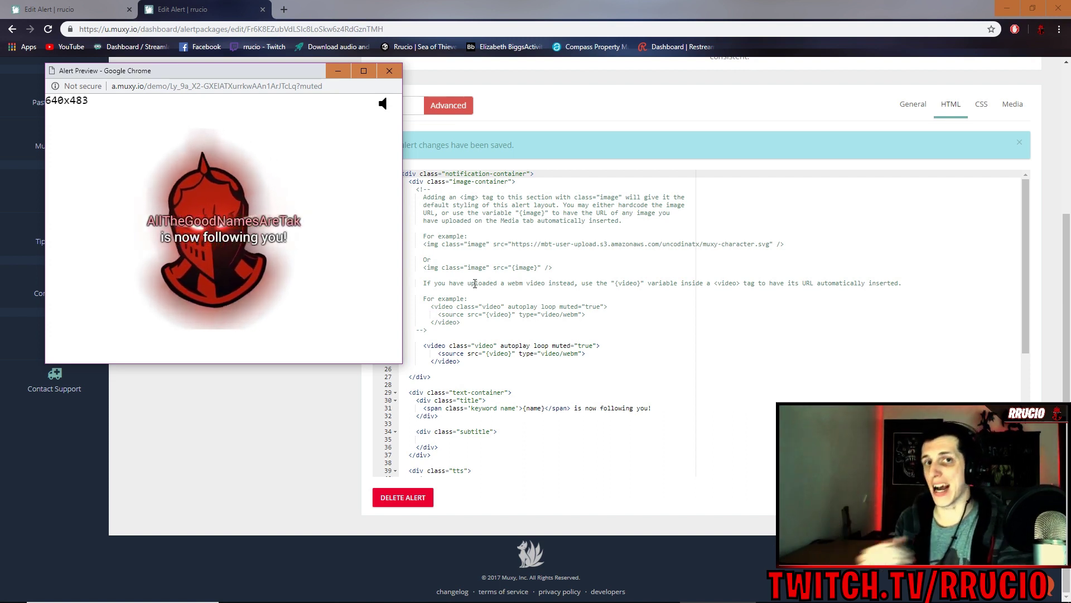
Step: Change the .text-container top value from 50% to 70% and check the preview
click(979, 106)
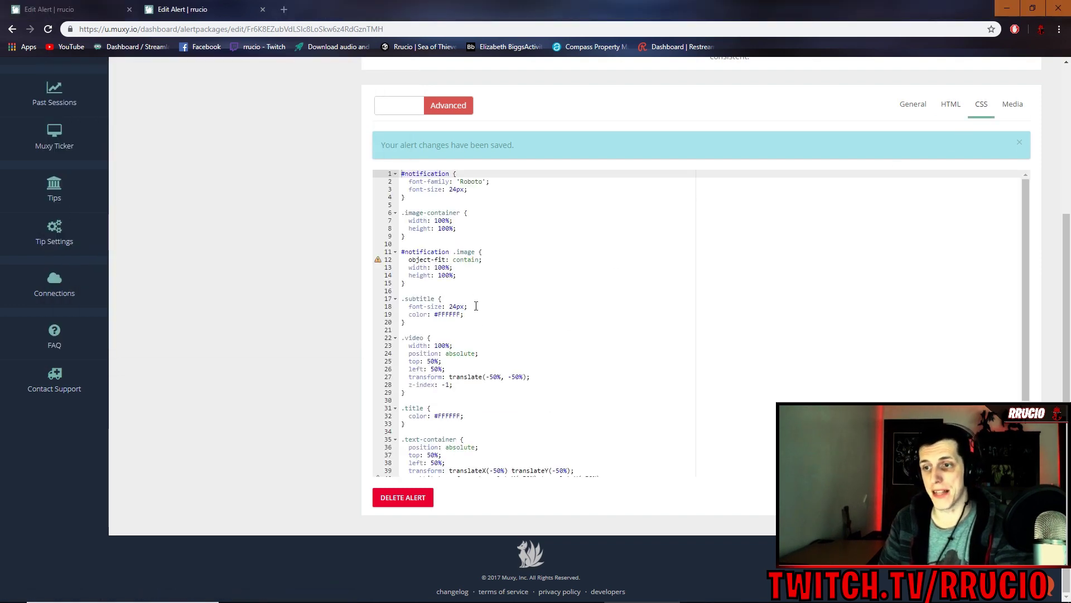
scroll(475, 307, down, 2)
scroll(494, 322, down, 2)
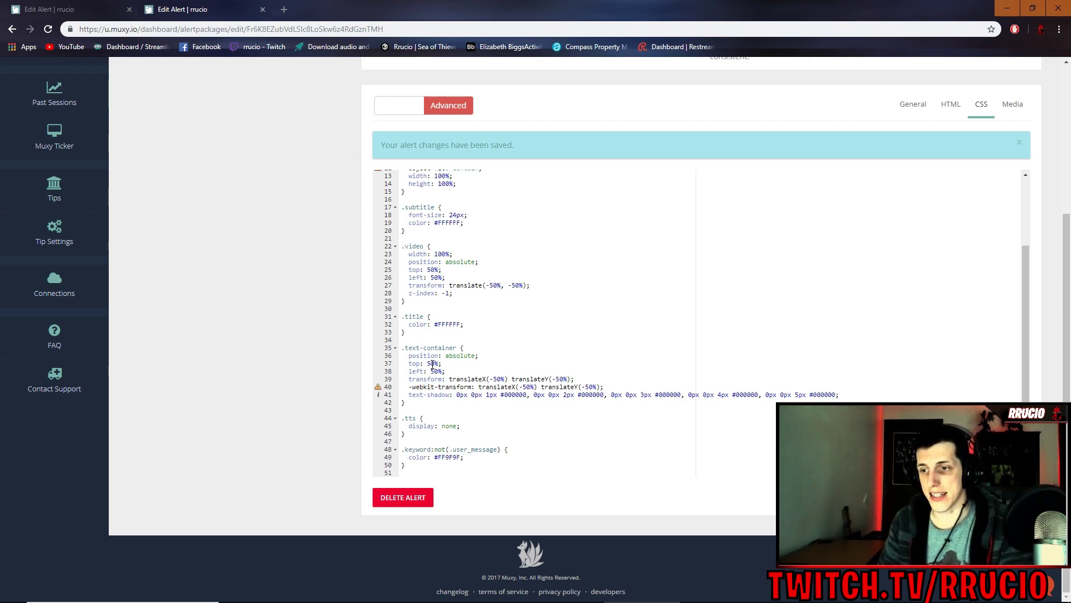
click(431, 363)
click(434, 371)
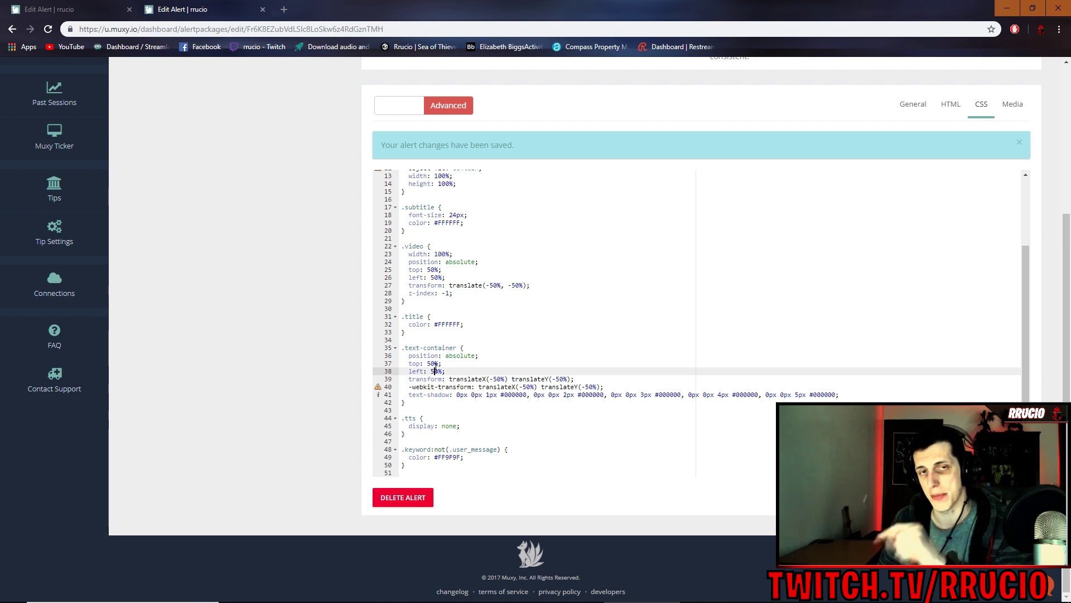
click(432, 363)
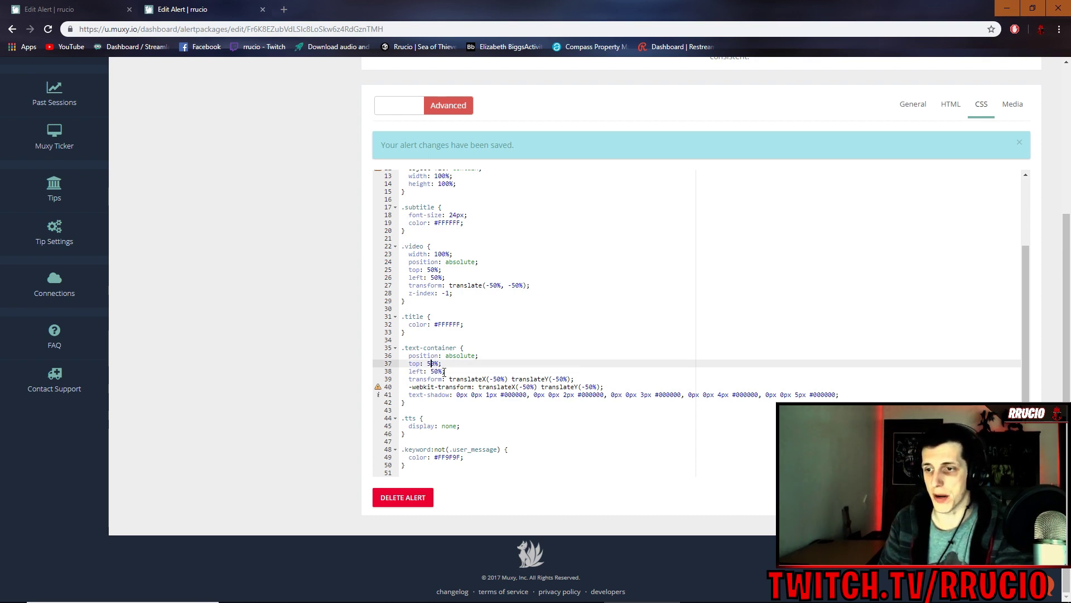
key(BackSpace)
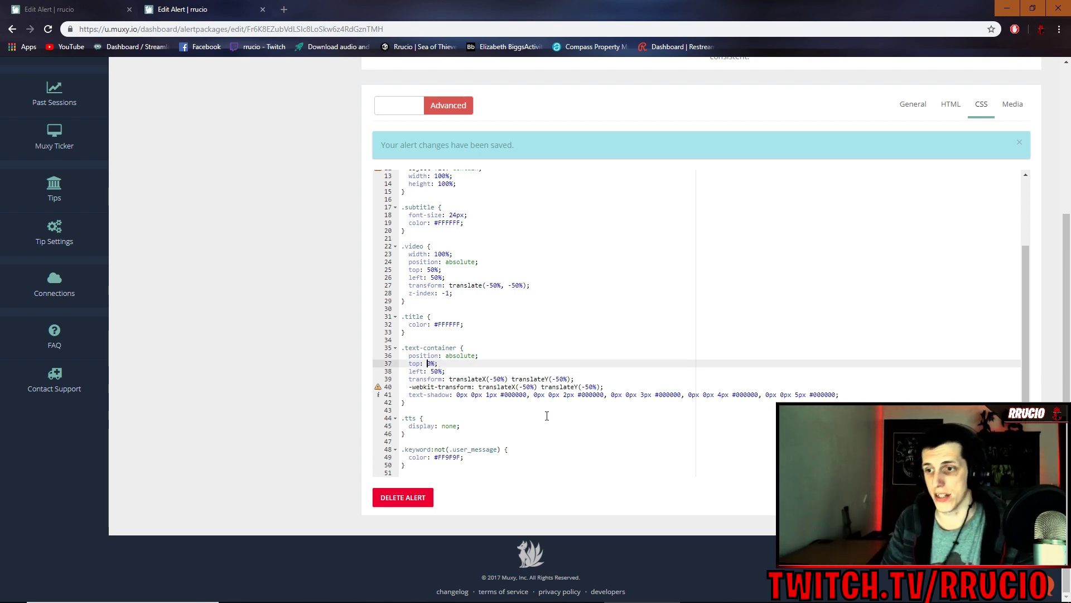
text(7)
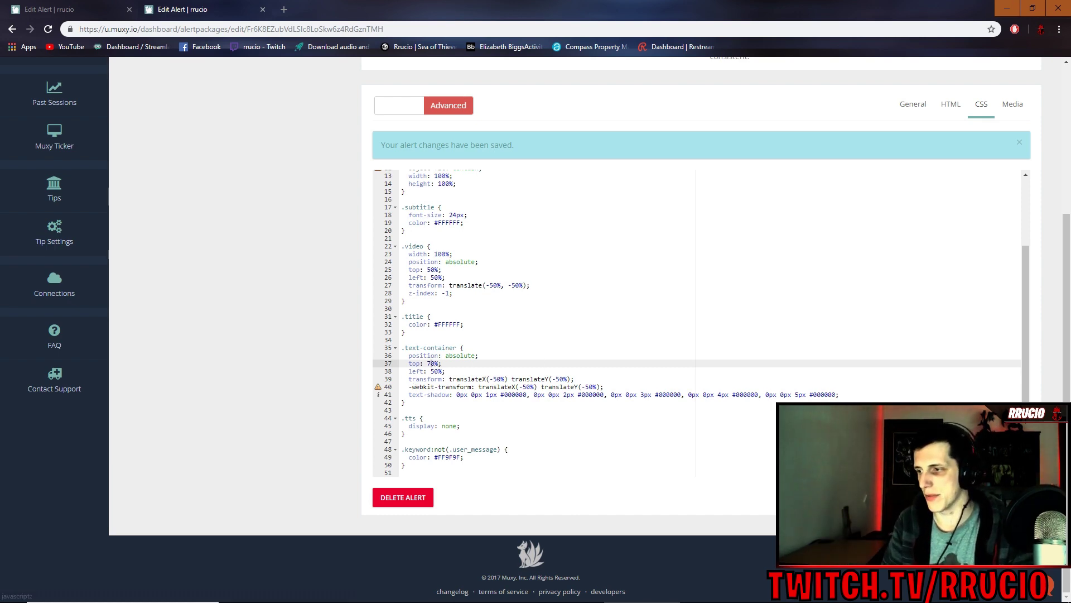
scroll(378, 394, up, 2)
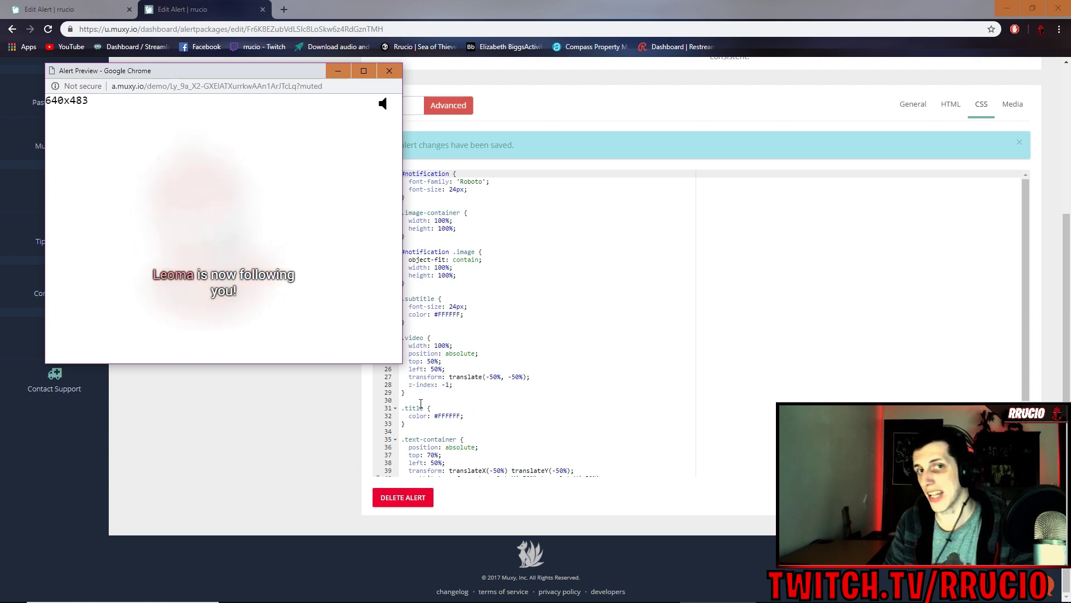
click(342, 436)
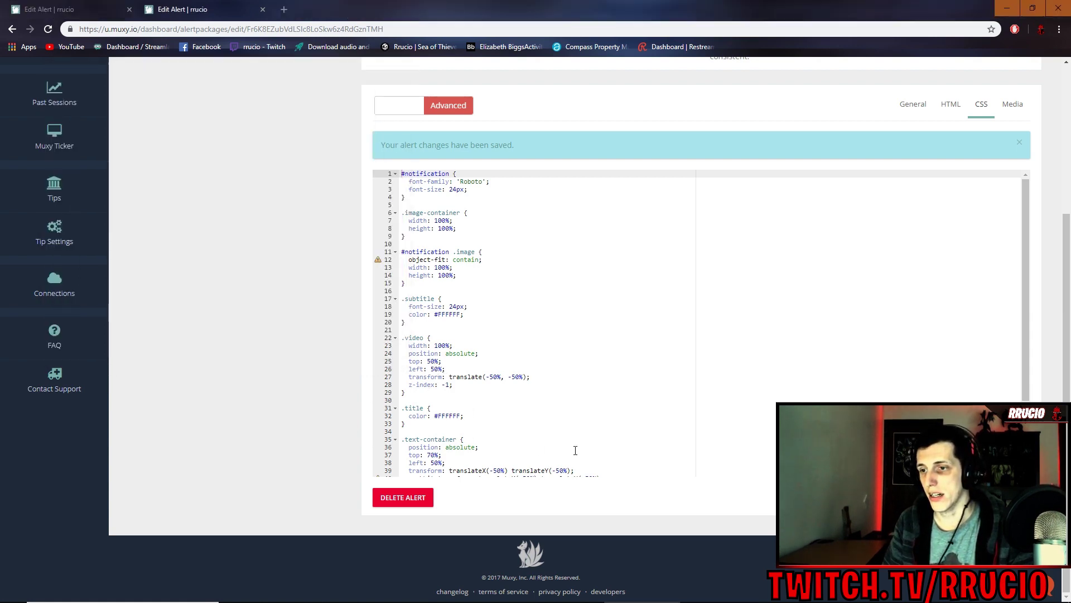
Step: Select the .text-container left value of 50%, checking the layout in the preview
click(434, 462)
text(1)
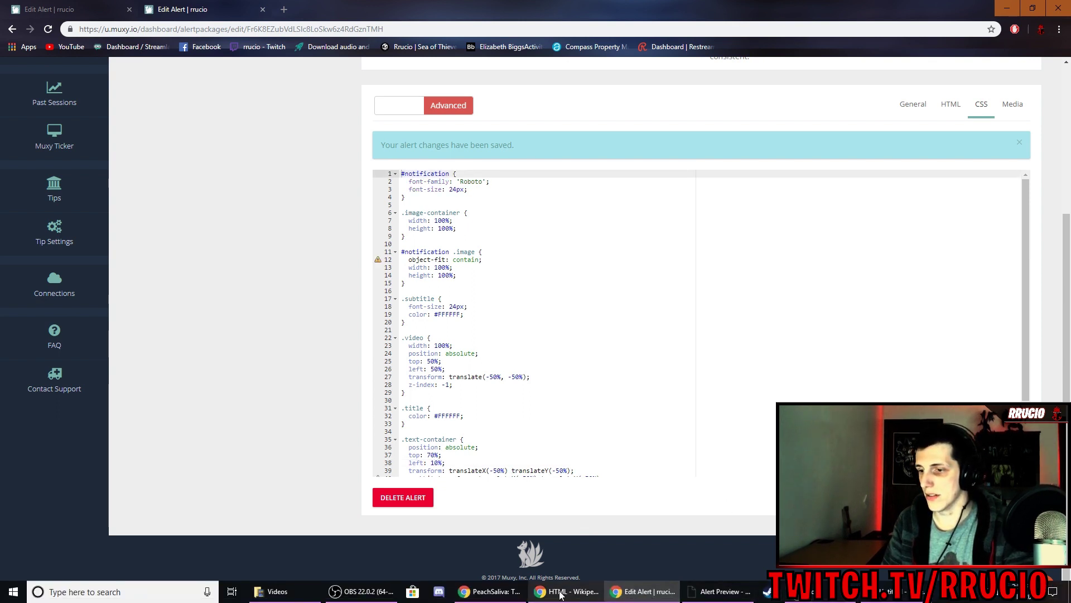
click(722, 592)
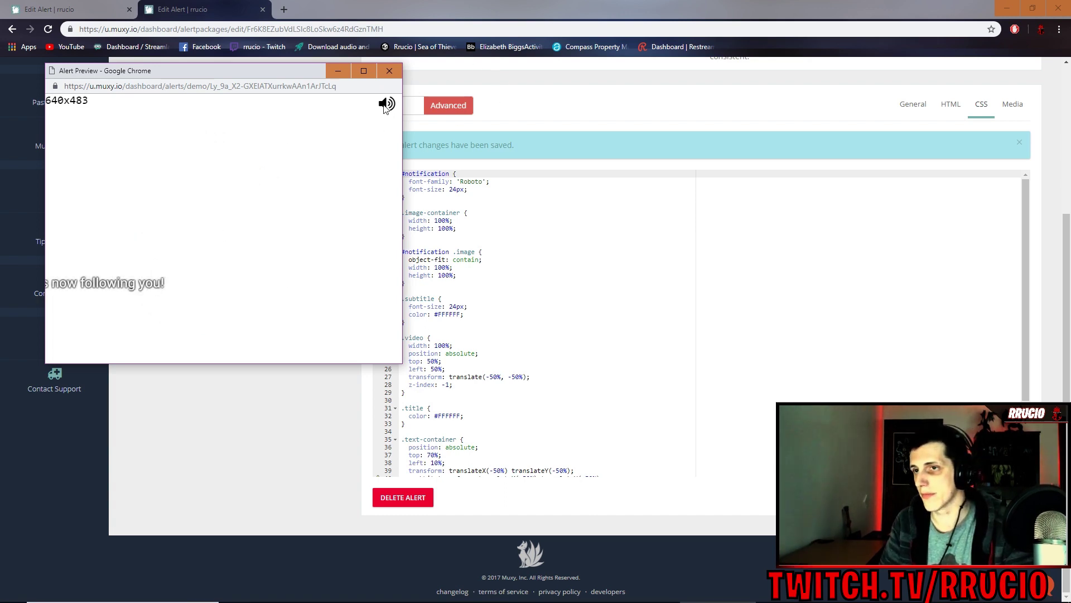
click(388, 394)
double_click(437, 463)
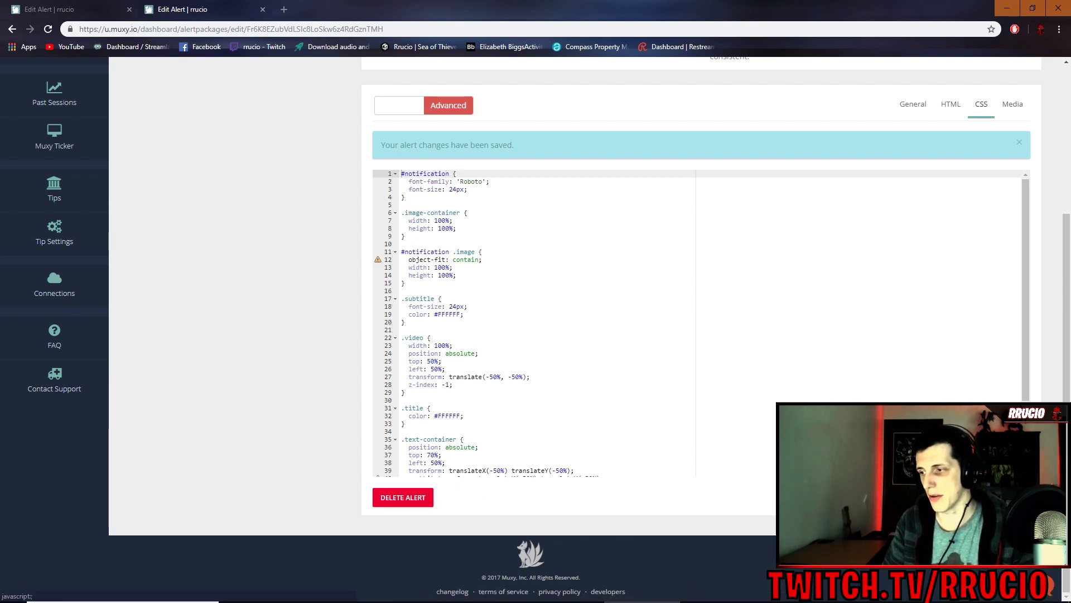
click(720, 591)
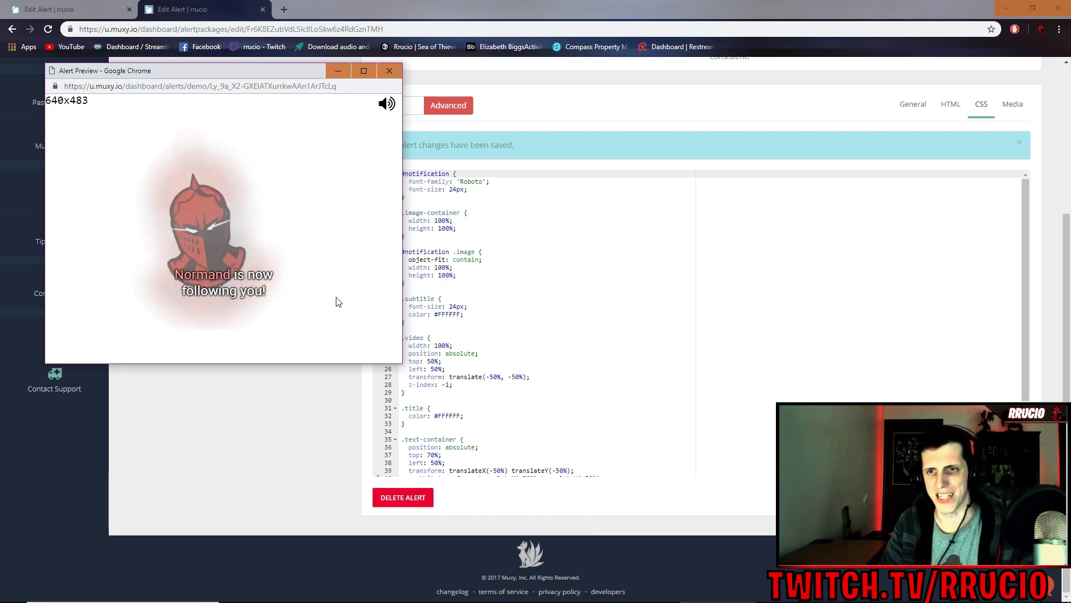
click(326, 382)
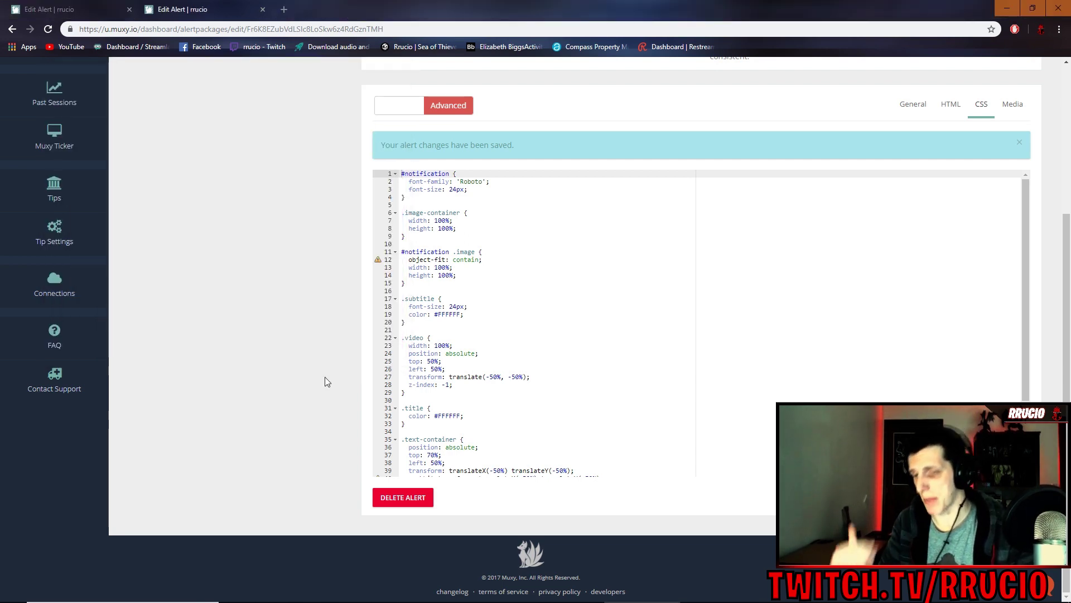
scroll(570, 339, down, 2)
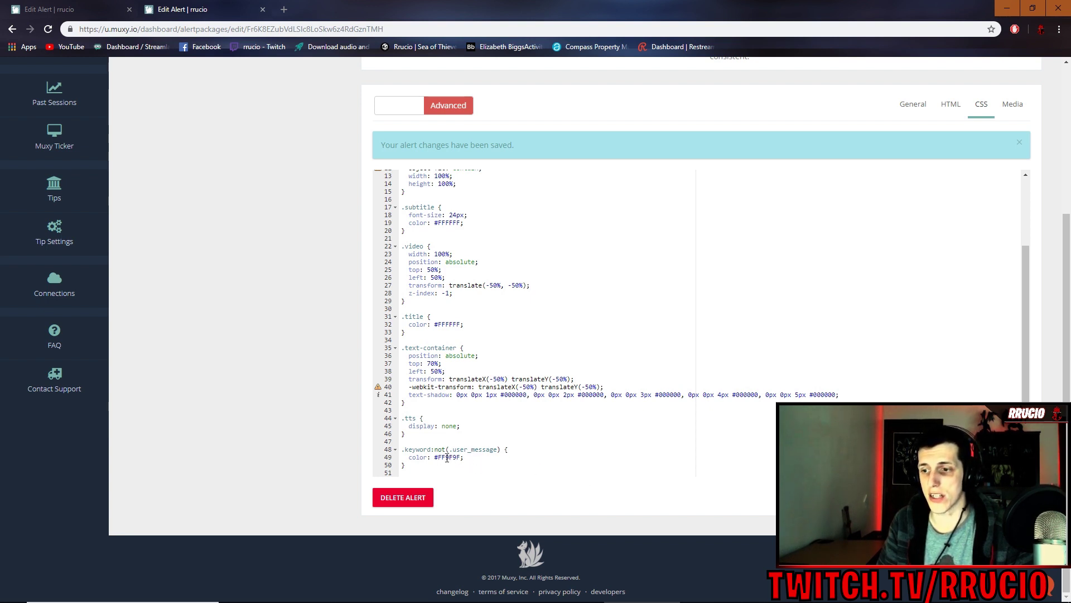
Step: Change the .keyword name colour from #FF9F9F to #FF0000, save, and preview
drag(445, 458, 453, 457)
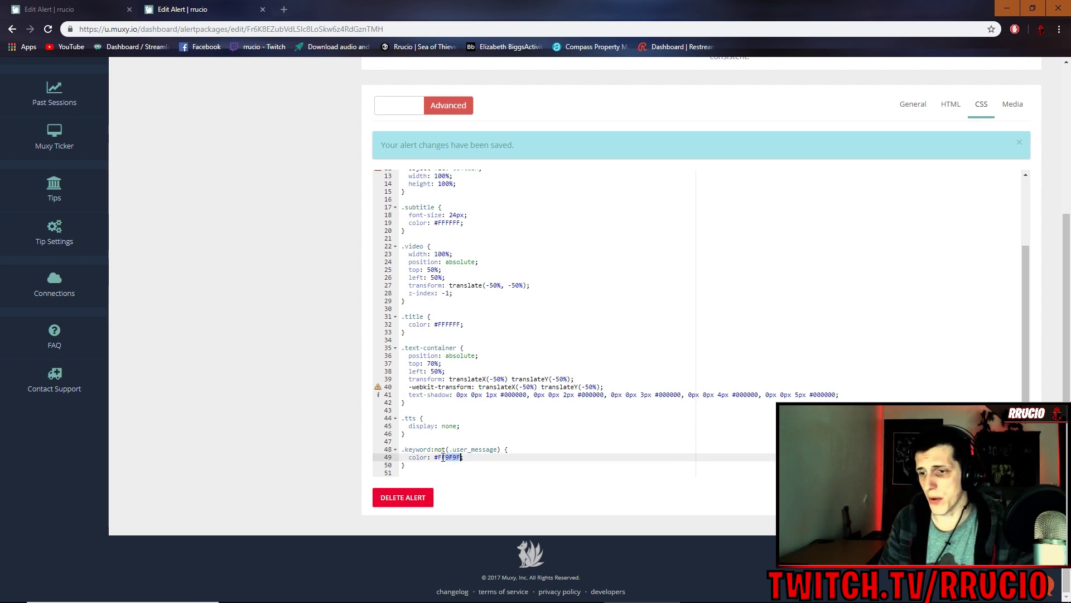
double_click(452, 458)
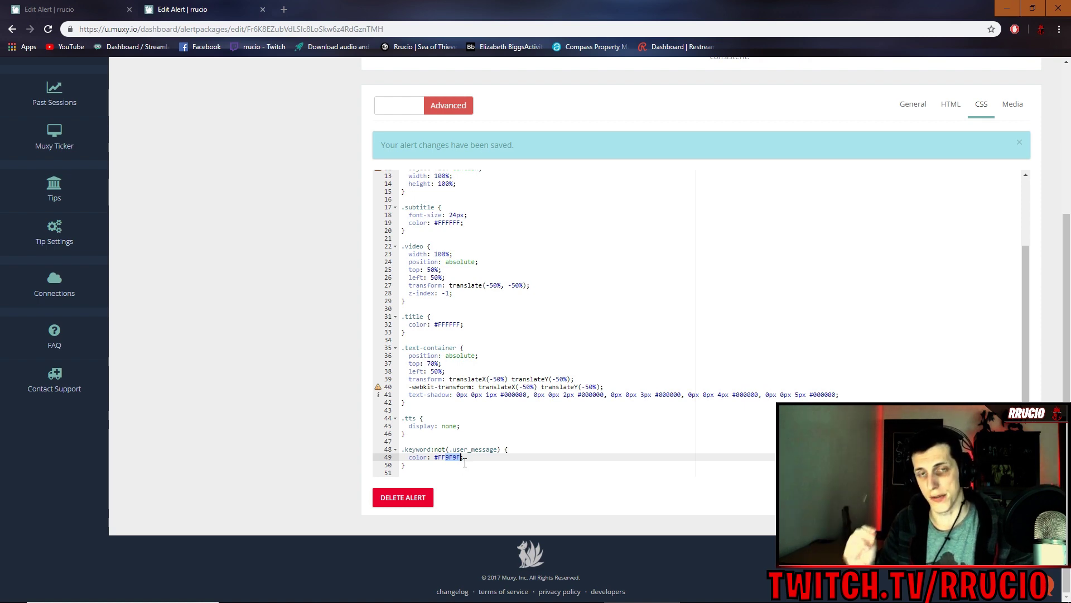
text(FF0000)
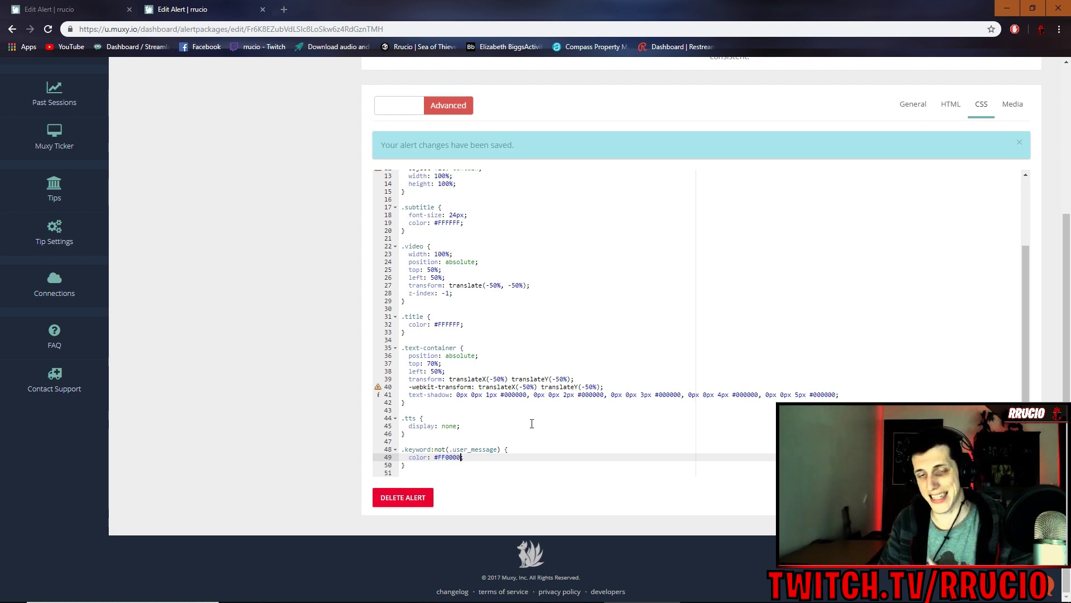
key(ctrl+Home)
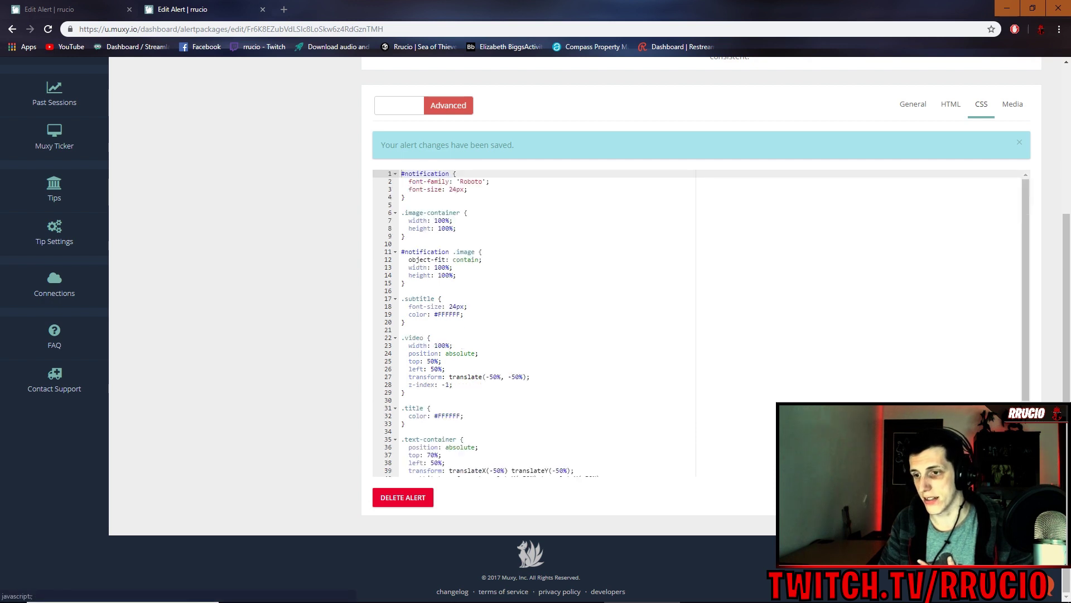
click(399, 105)
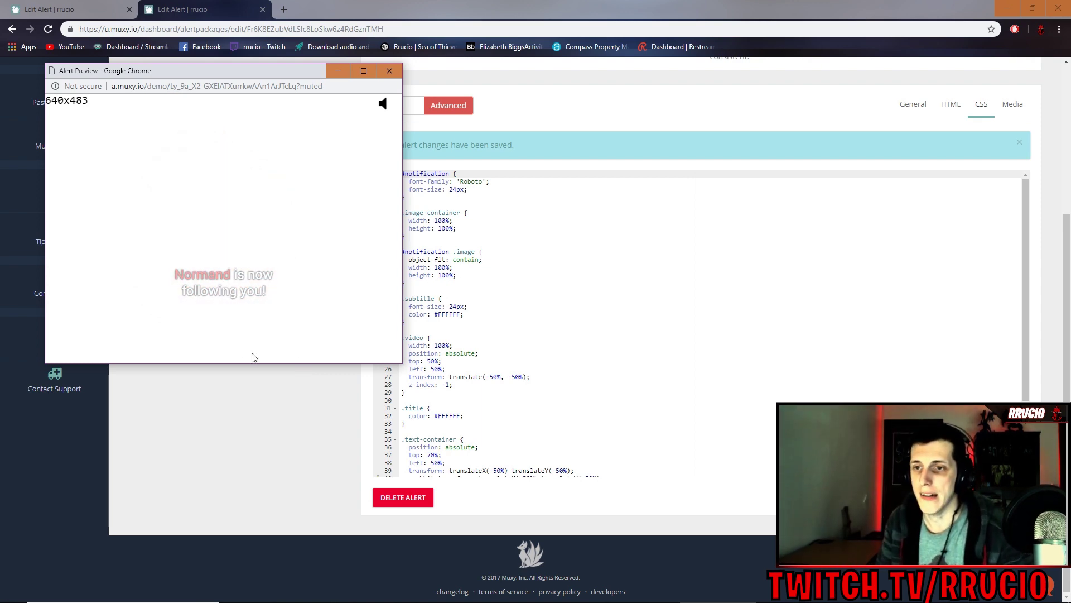
click(329, 424)
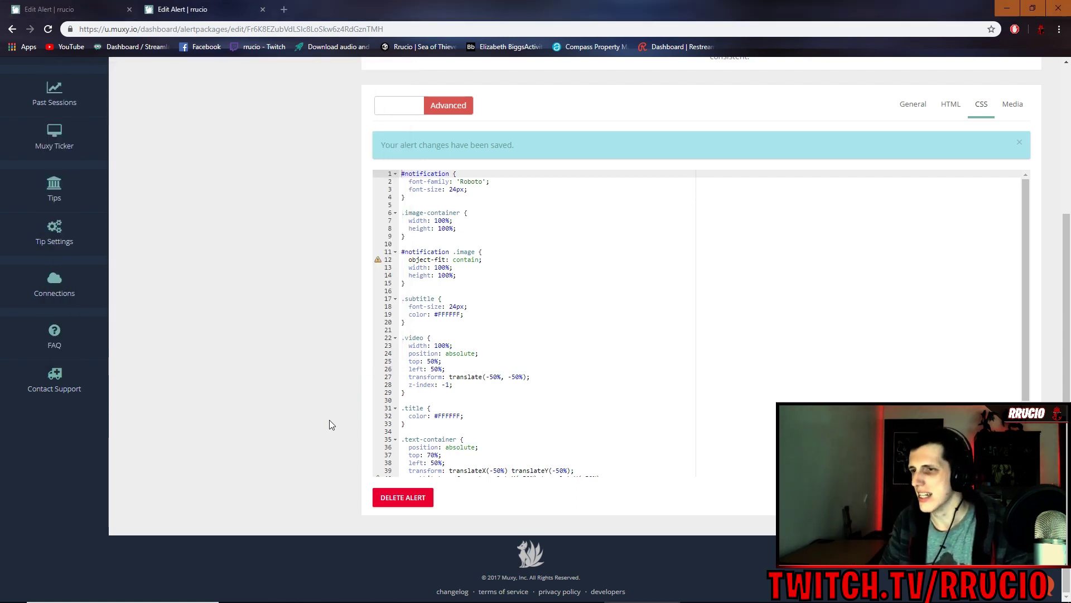
click(405, 112)
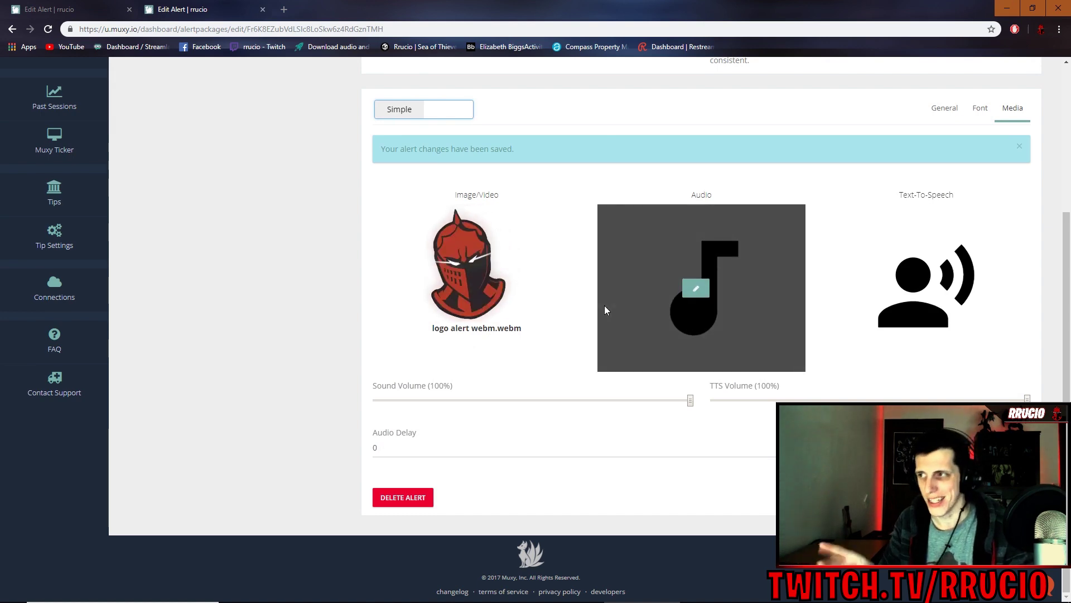
click(985, 113)
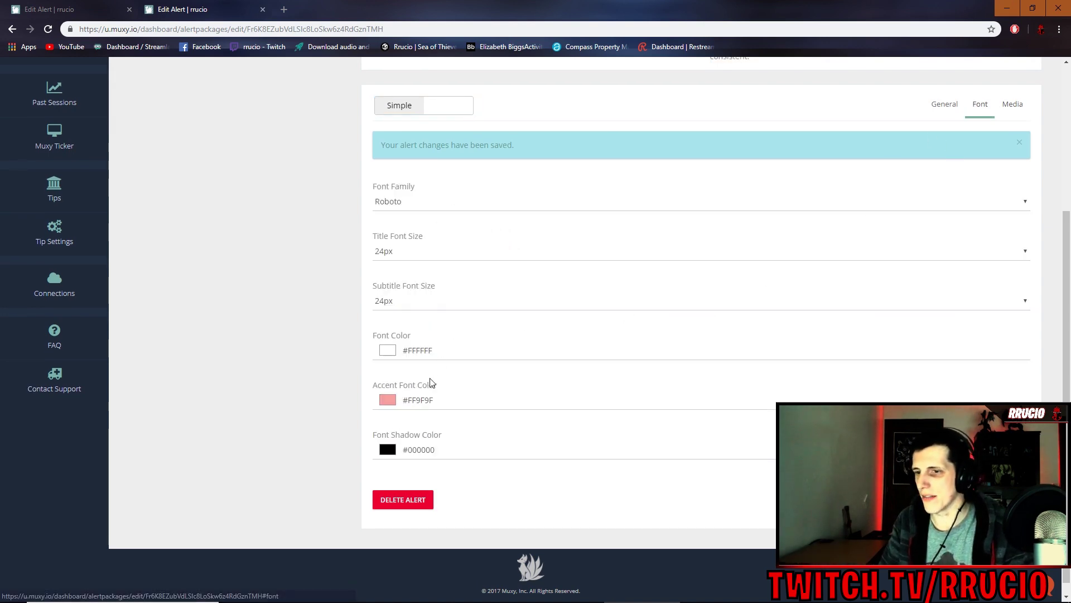
click(394, 403)
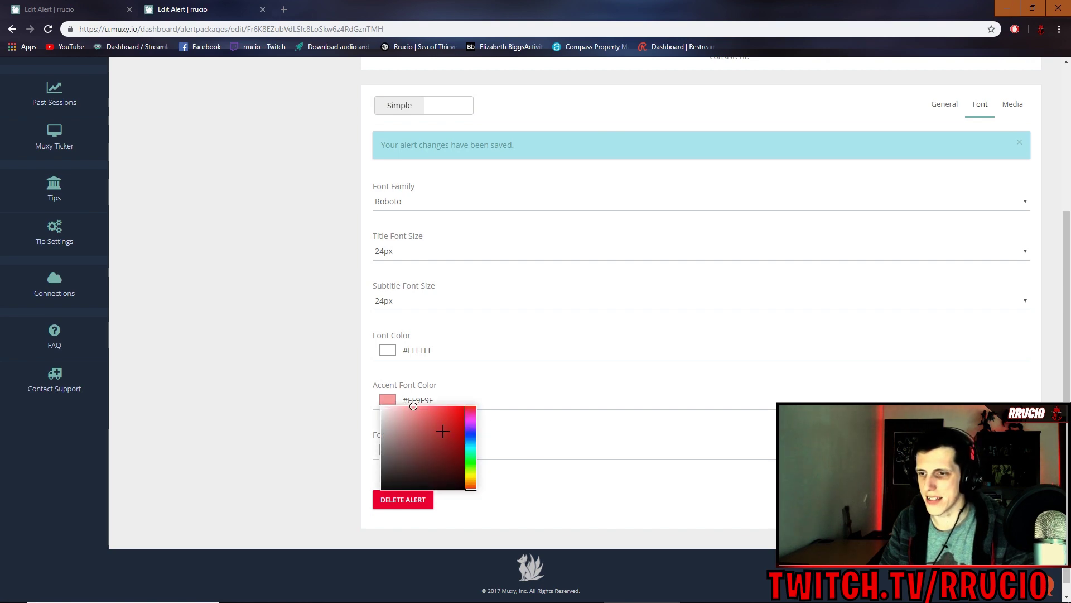
click(457, 420)
drag(465, 438, 452, 457)
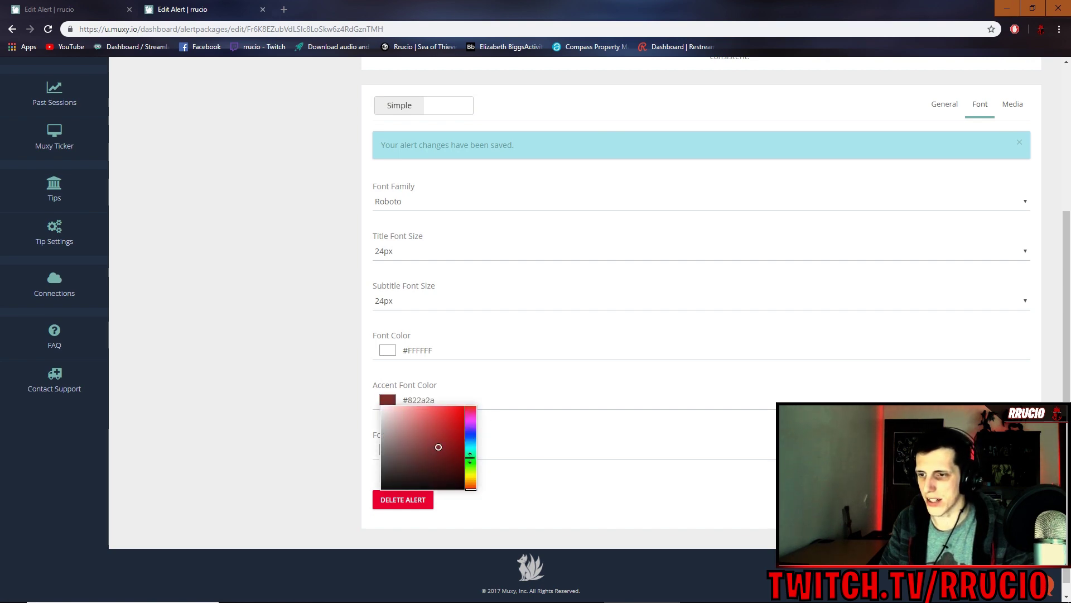
click(469, 456)
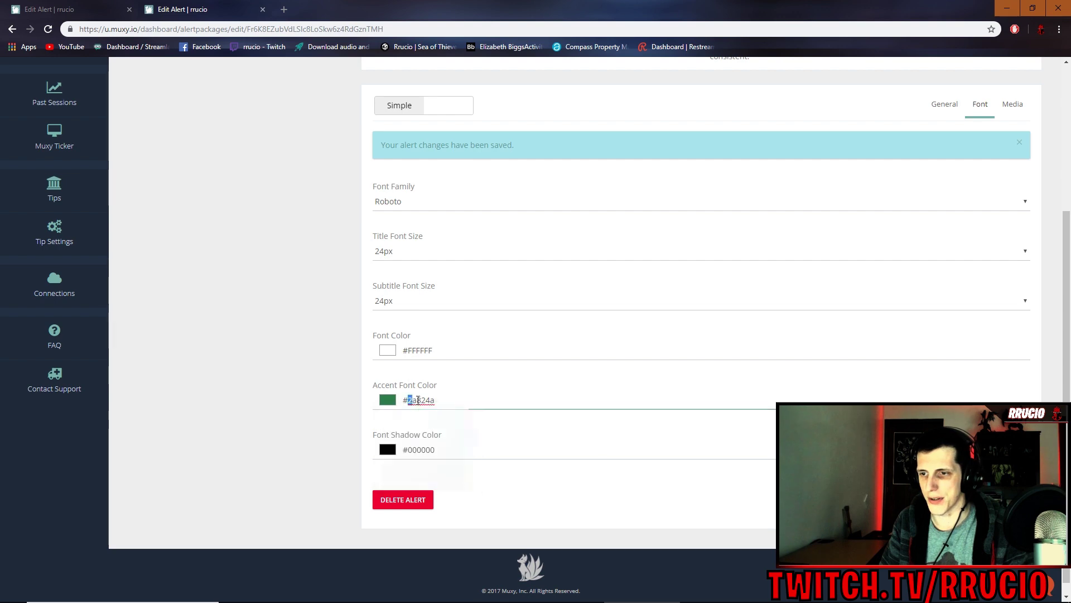
drag(417, 401, 427, 403)
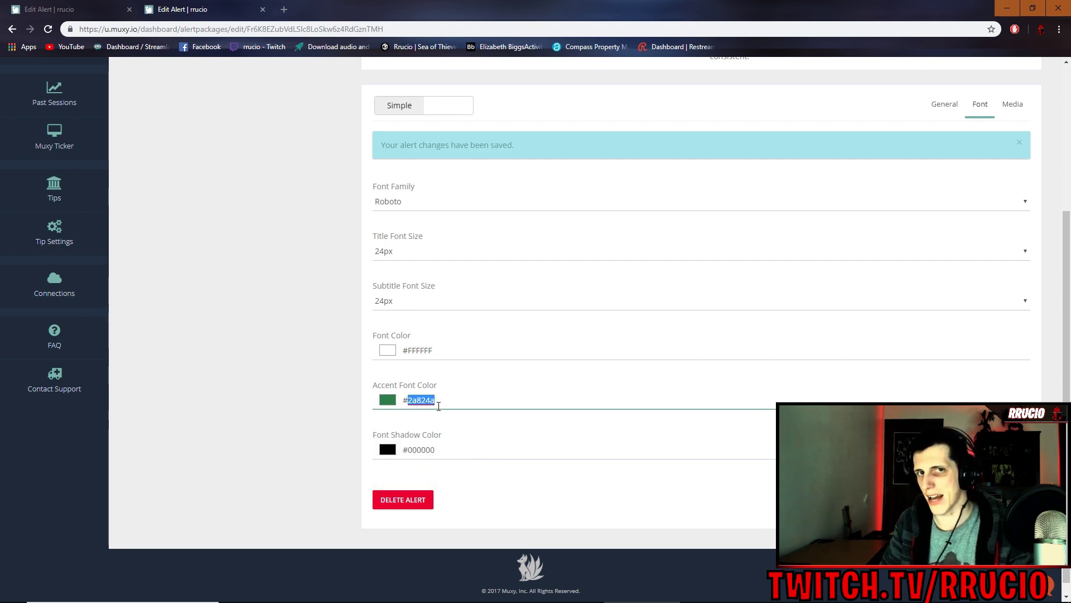
click(439, 107)
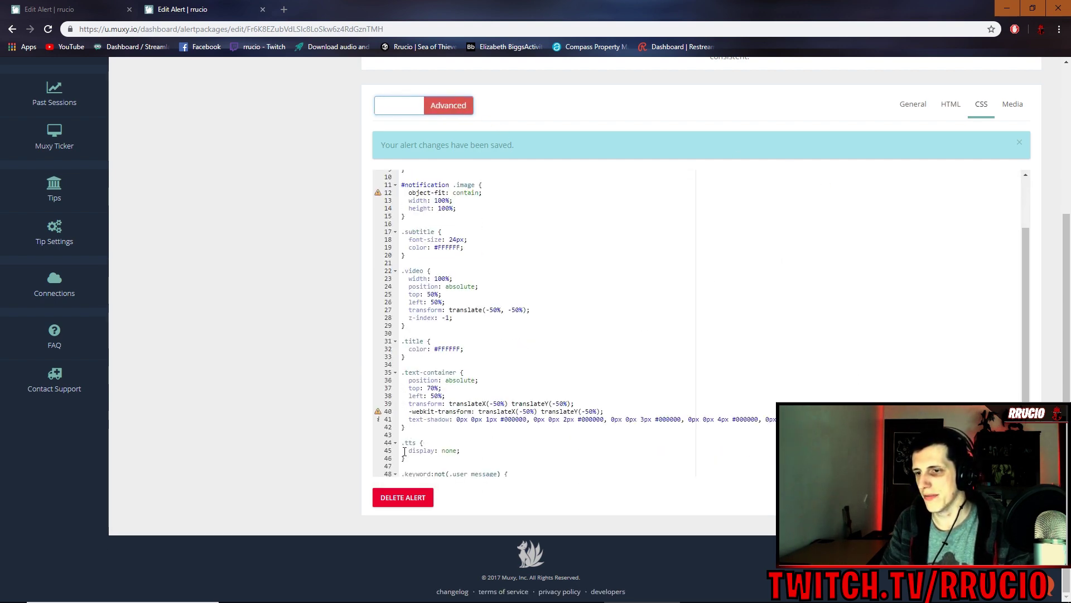
scroll(467, 441, down, 2)
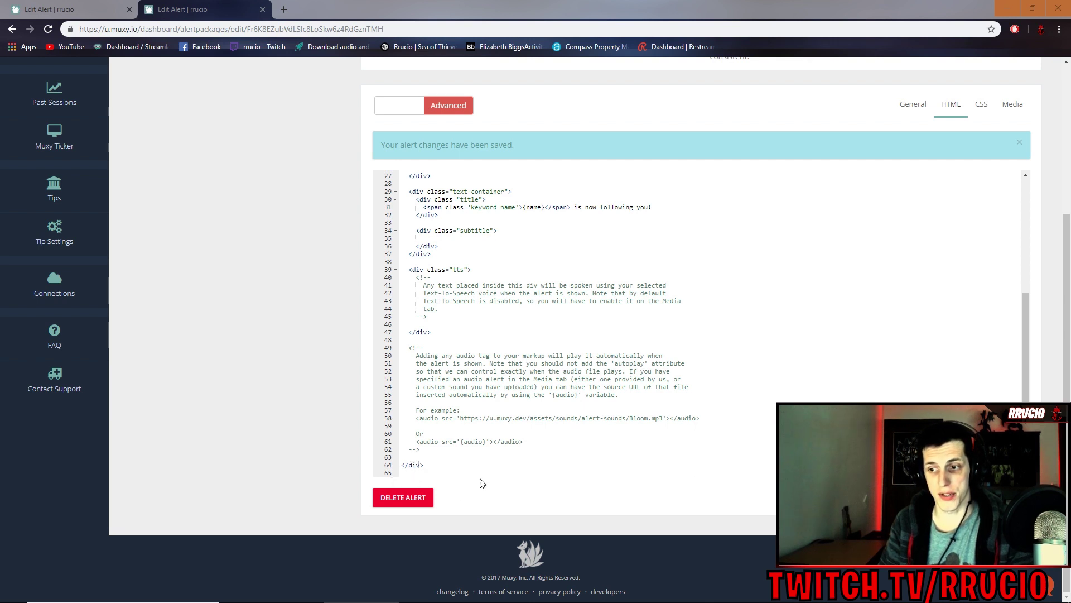
Step: Go to the commented example audio tag on line 61 of the HTML
click(416, 442)
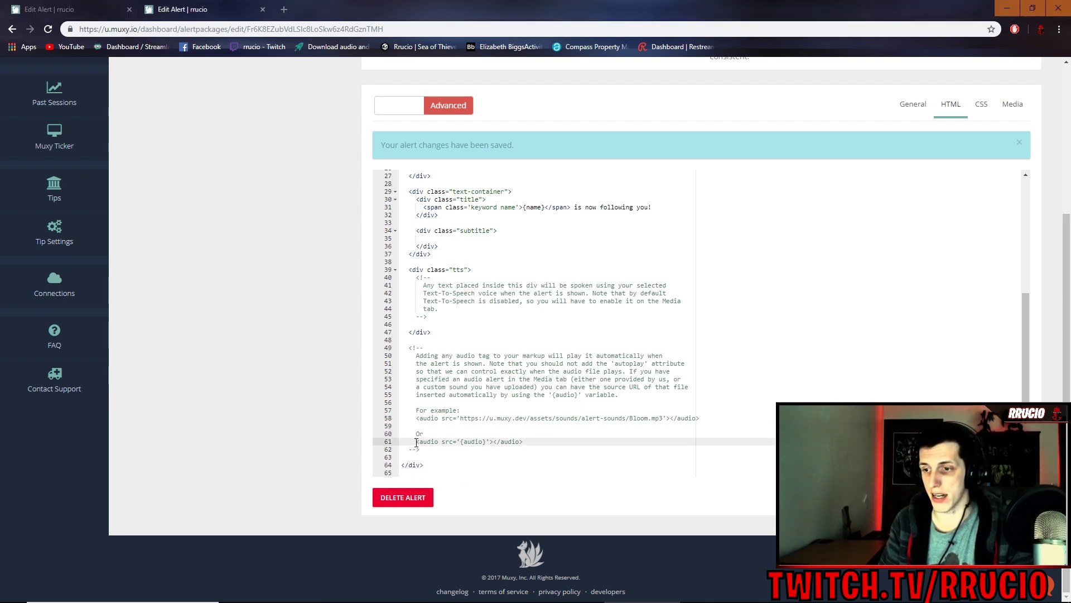
Step: Copy the <audio src='{audio}'></audio> example from line 61 onto empty line 63
drag(416, 442, 527, 440)
key(ctrl+c)
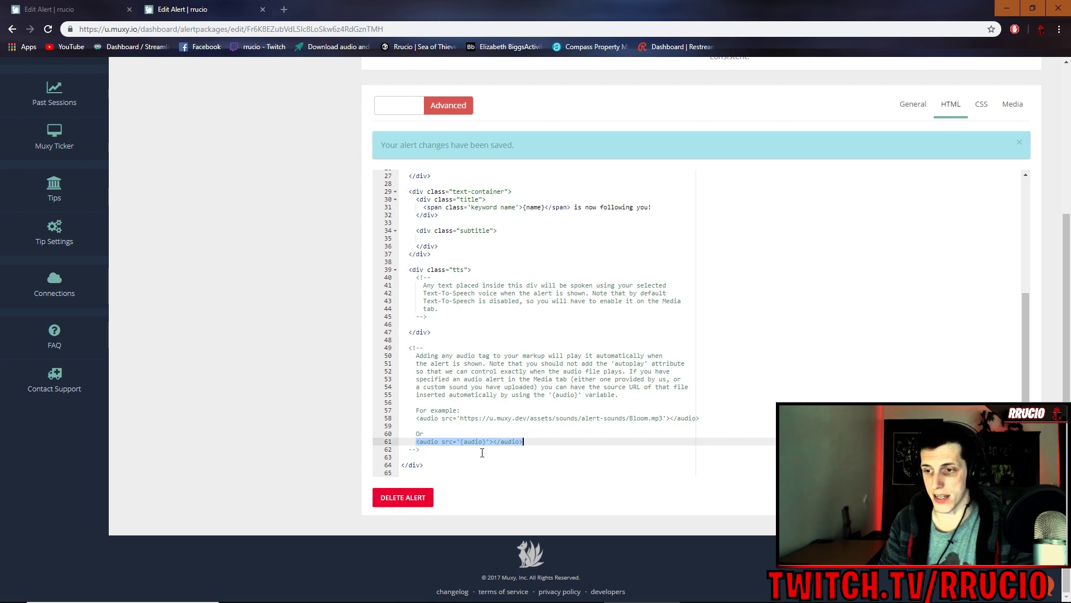
click(431, 454)
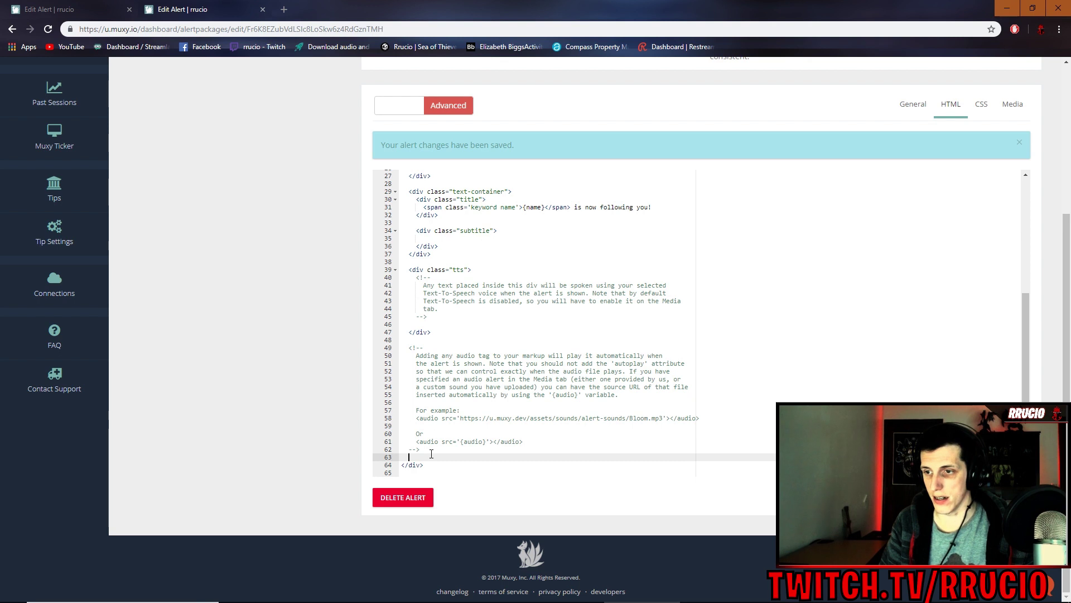
key(ctrl+v)
click(706, 416)
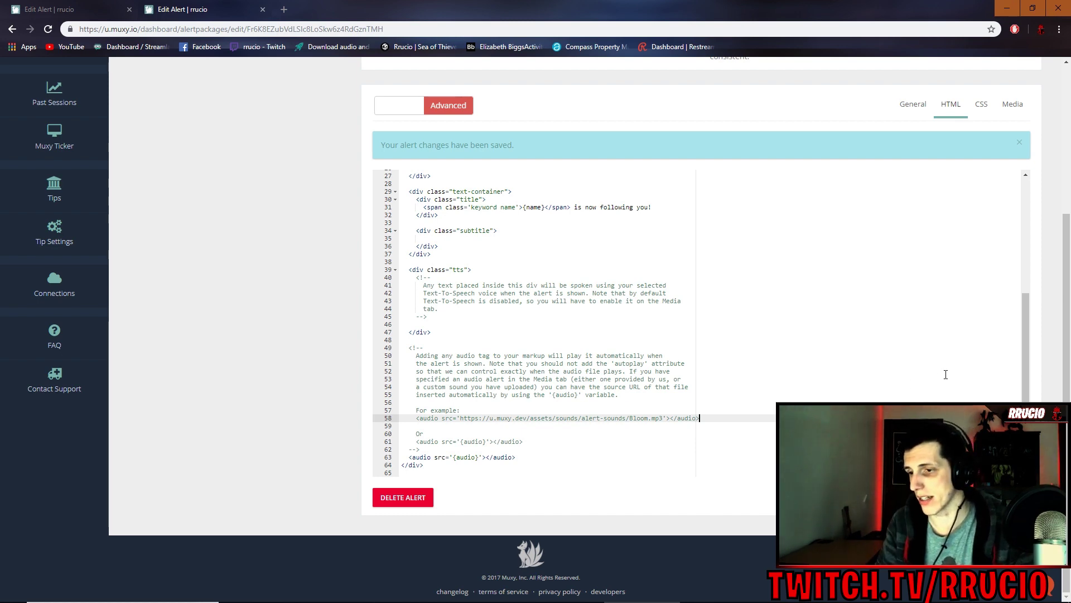
scroll(536, 319, up, 3)
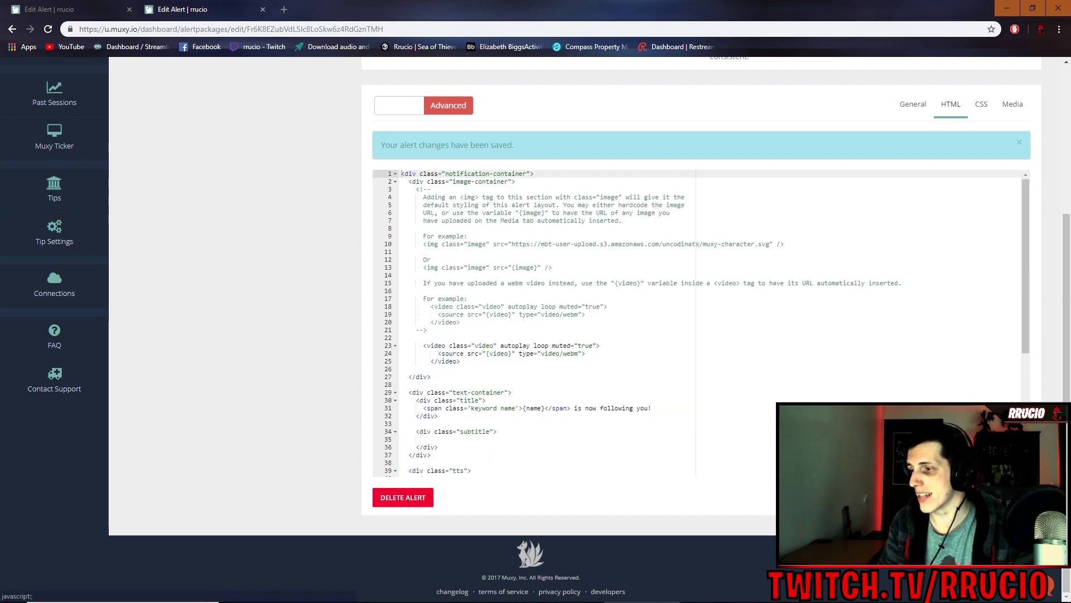
click(1013, 104)
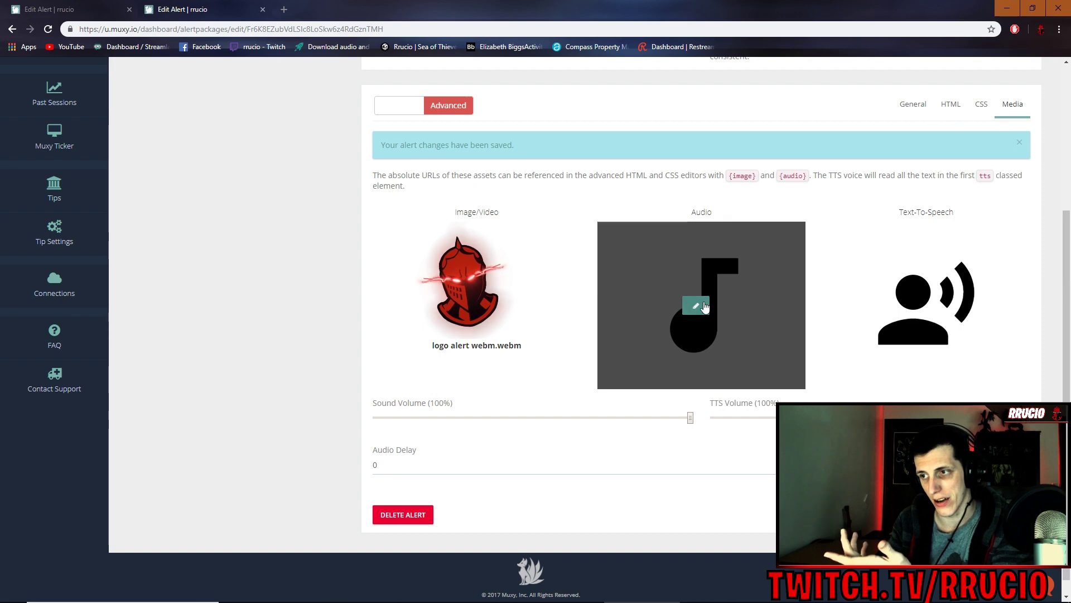
Step: Pick 'Diablo 3 Goblin Sound 1.mp3' from Your Uploads as the alert audio, then preview
click(702, 306)
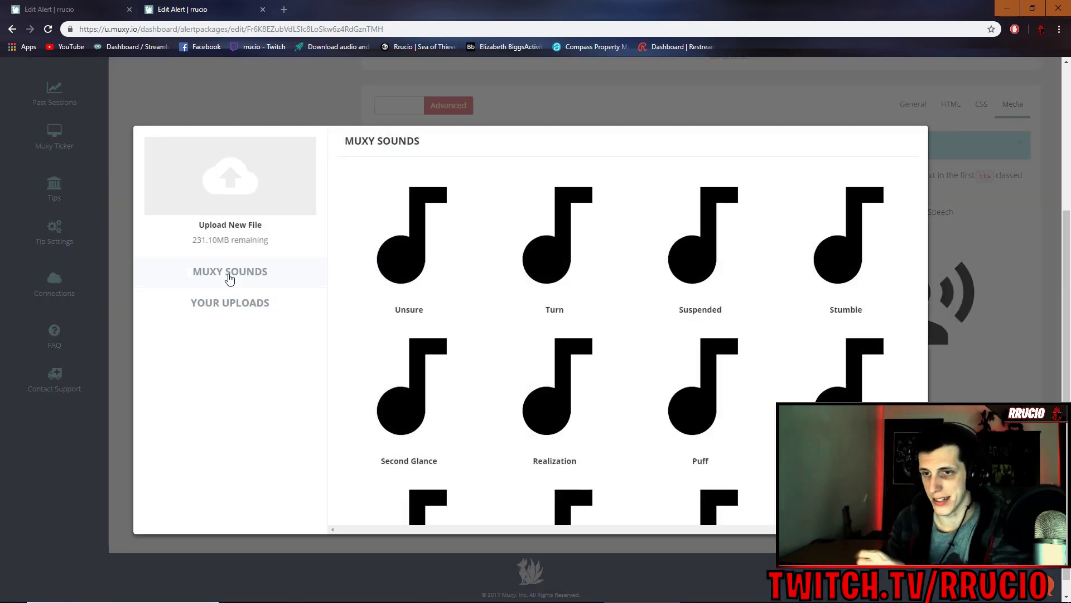
click(234, 302)
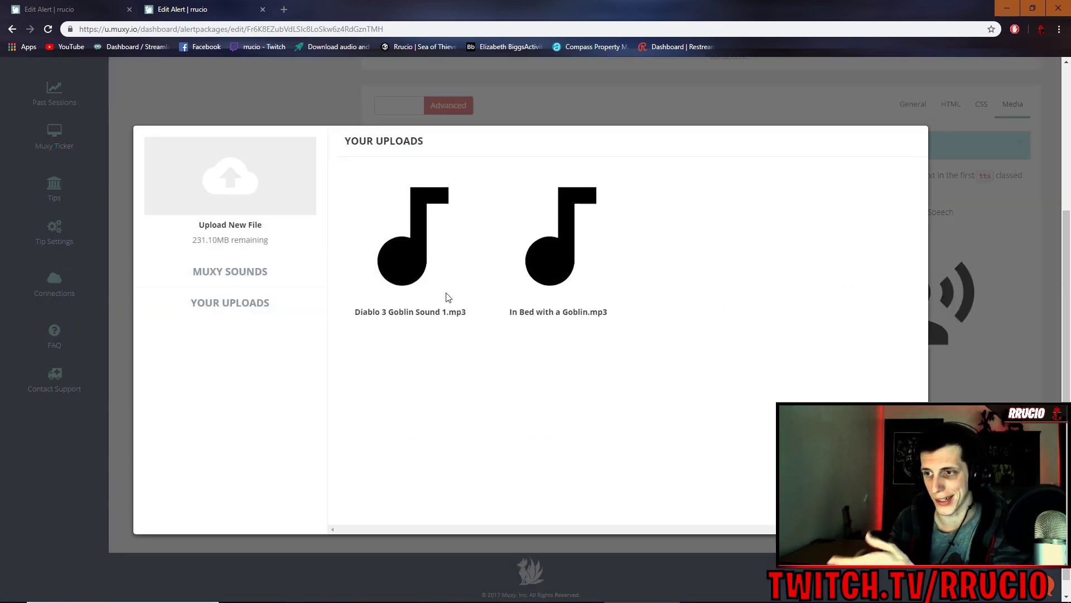
mouse_move(410, 247)
click(385, 240)
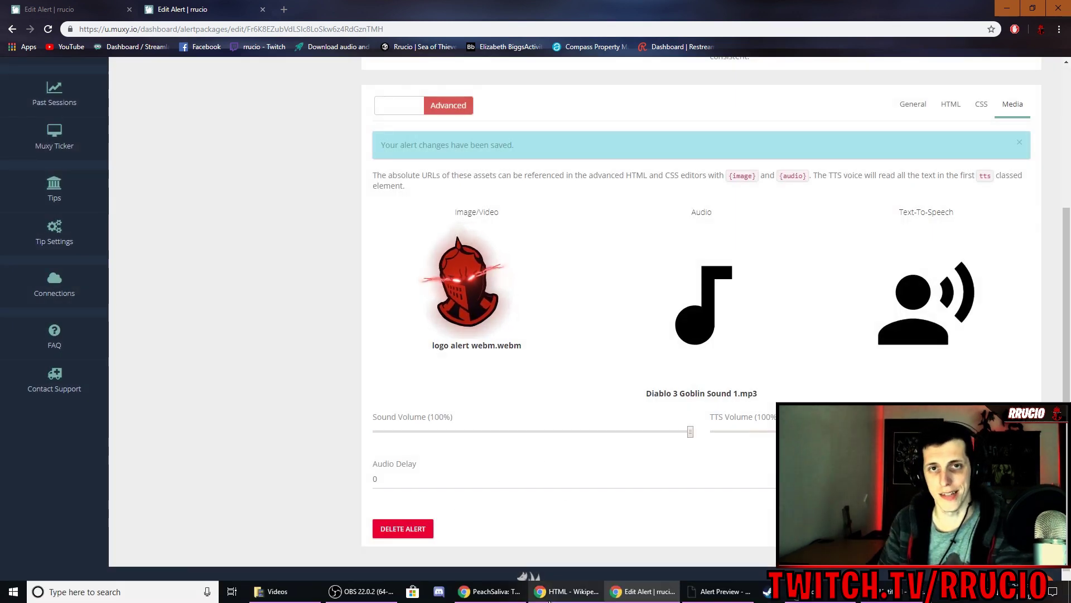
mouse_move(644, 591)
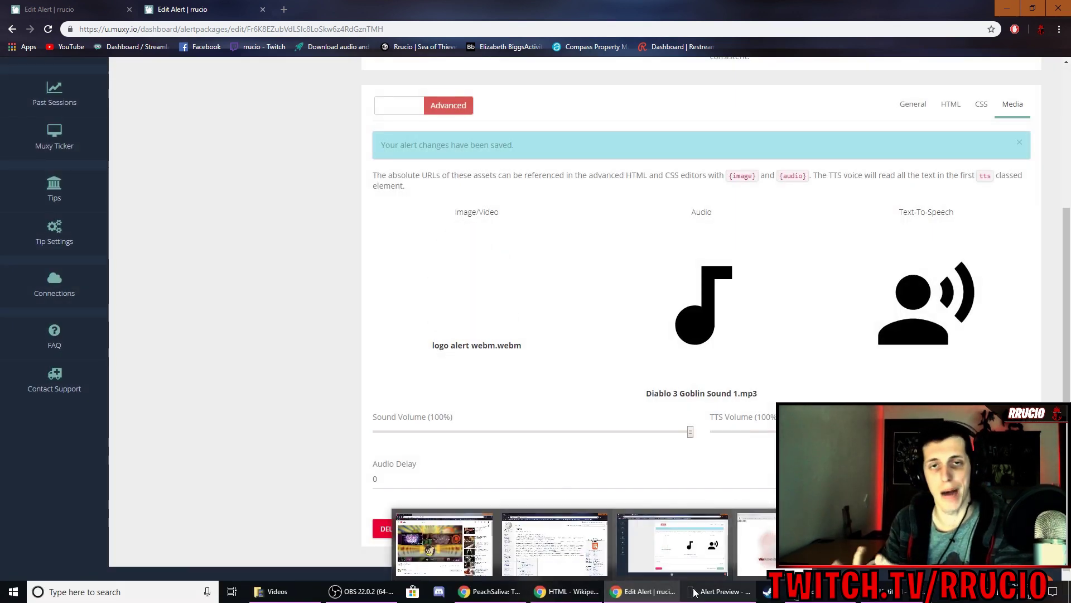
click(722, 592)
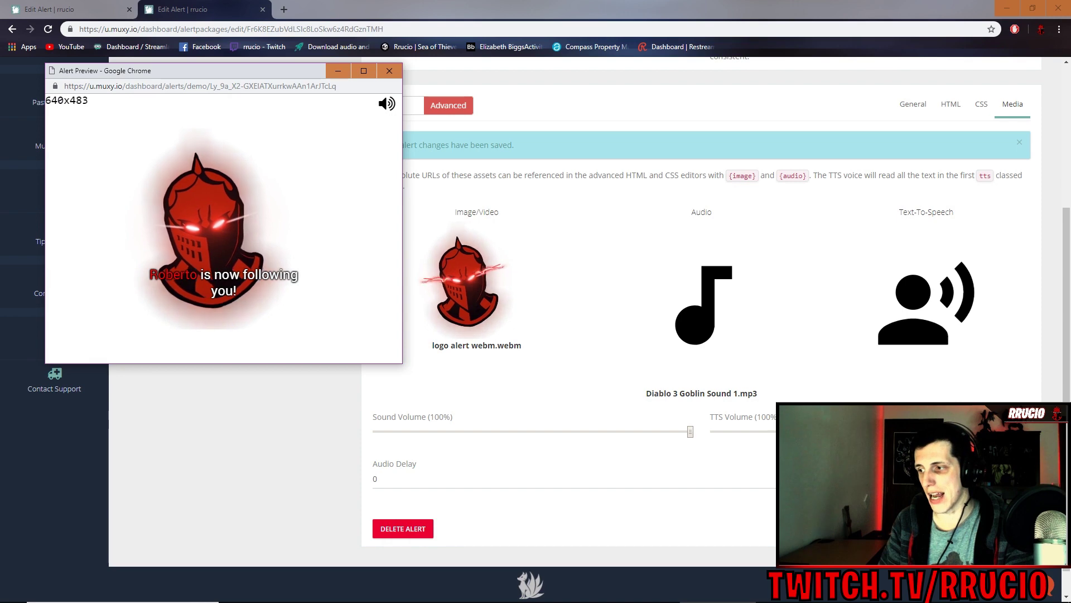
key(alt+Tab)
scroll(535, 335, down, 1)
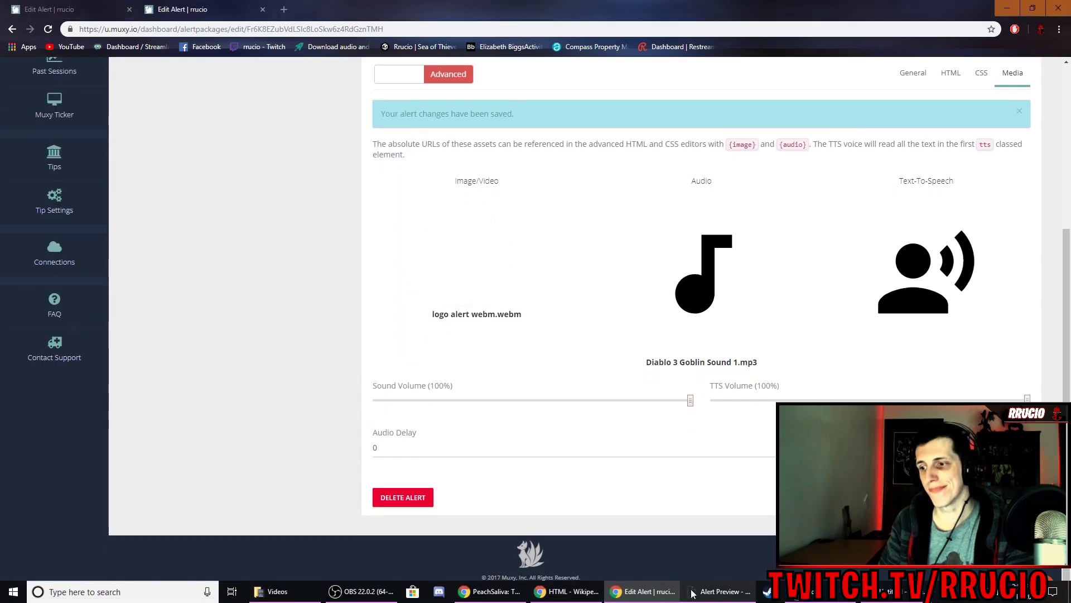
mouse_move(568, 592)
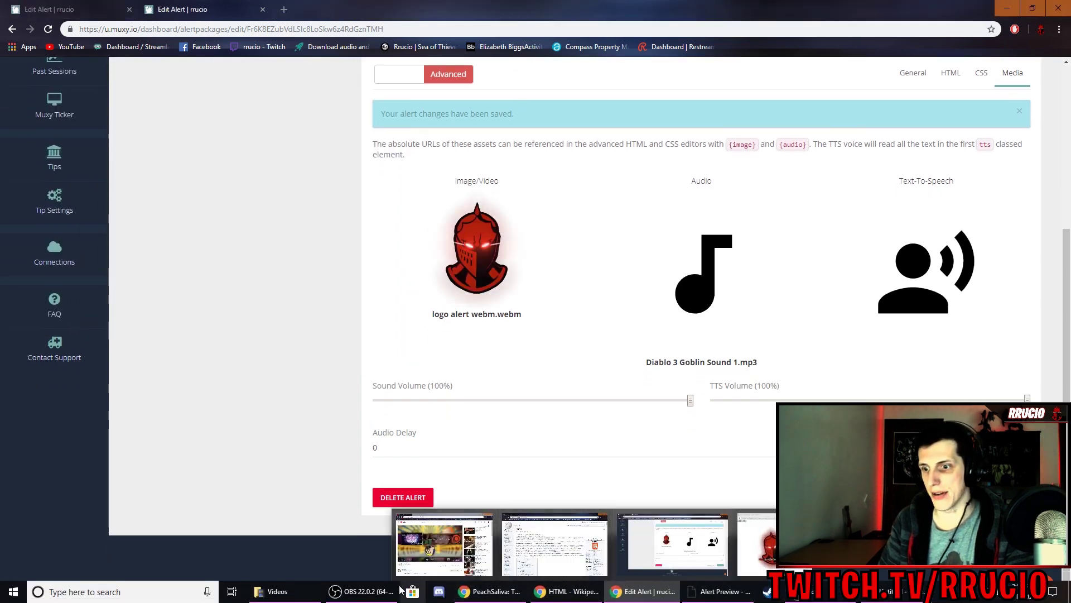
click(725, 591)
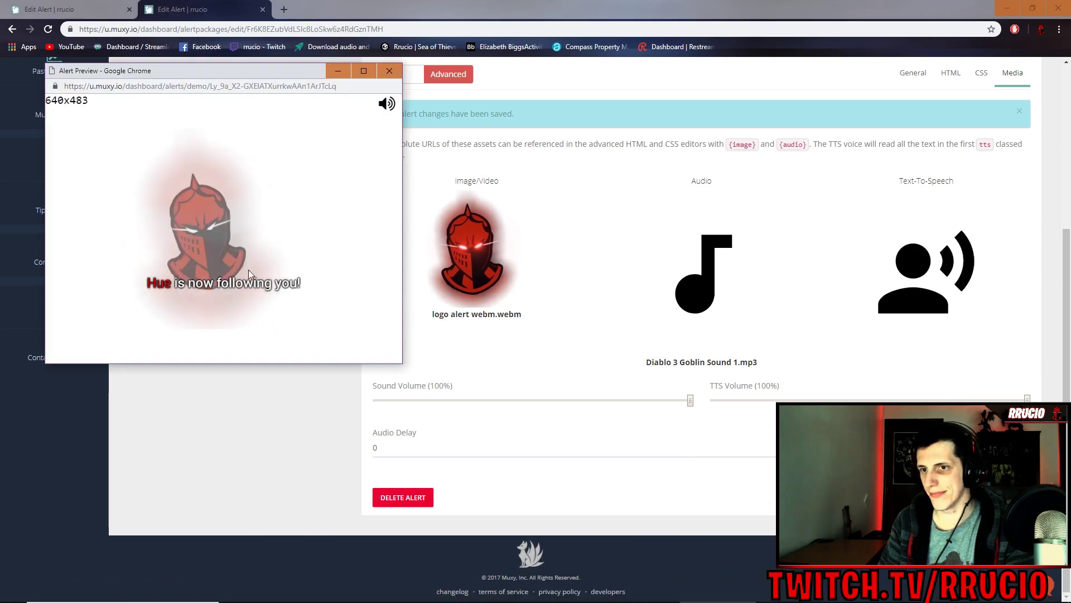
click(389, 71)
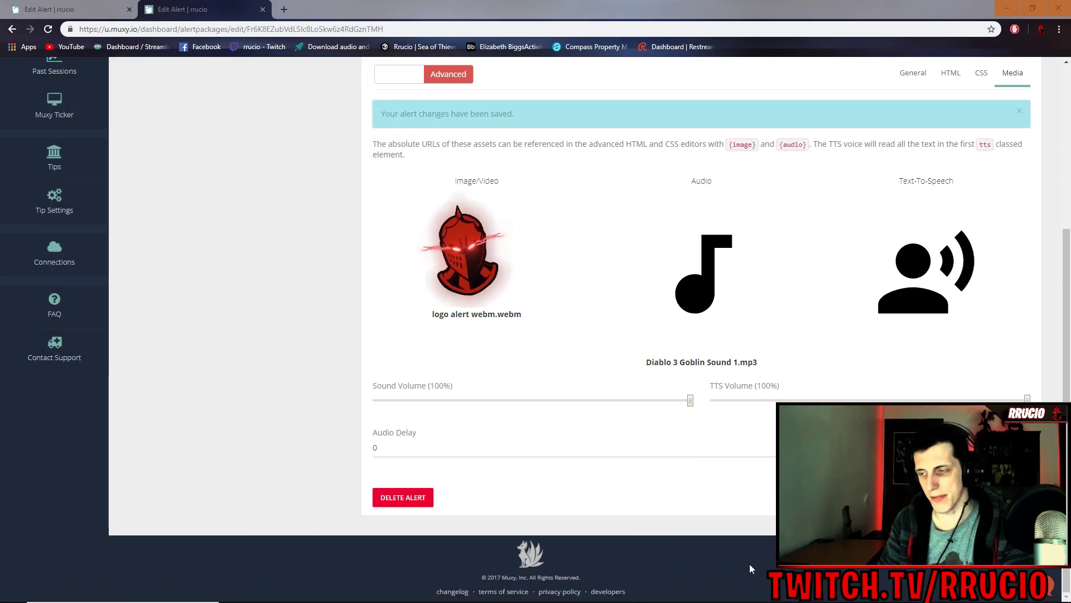